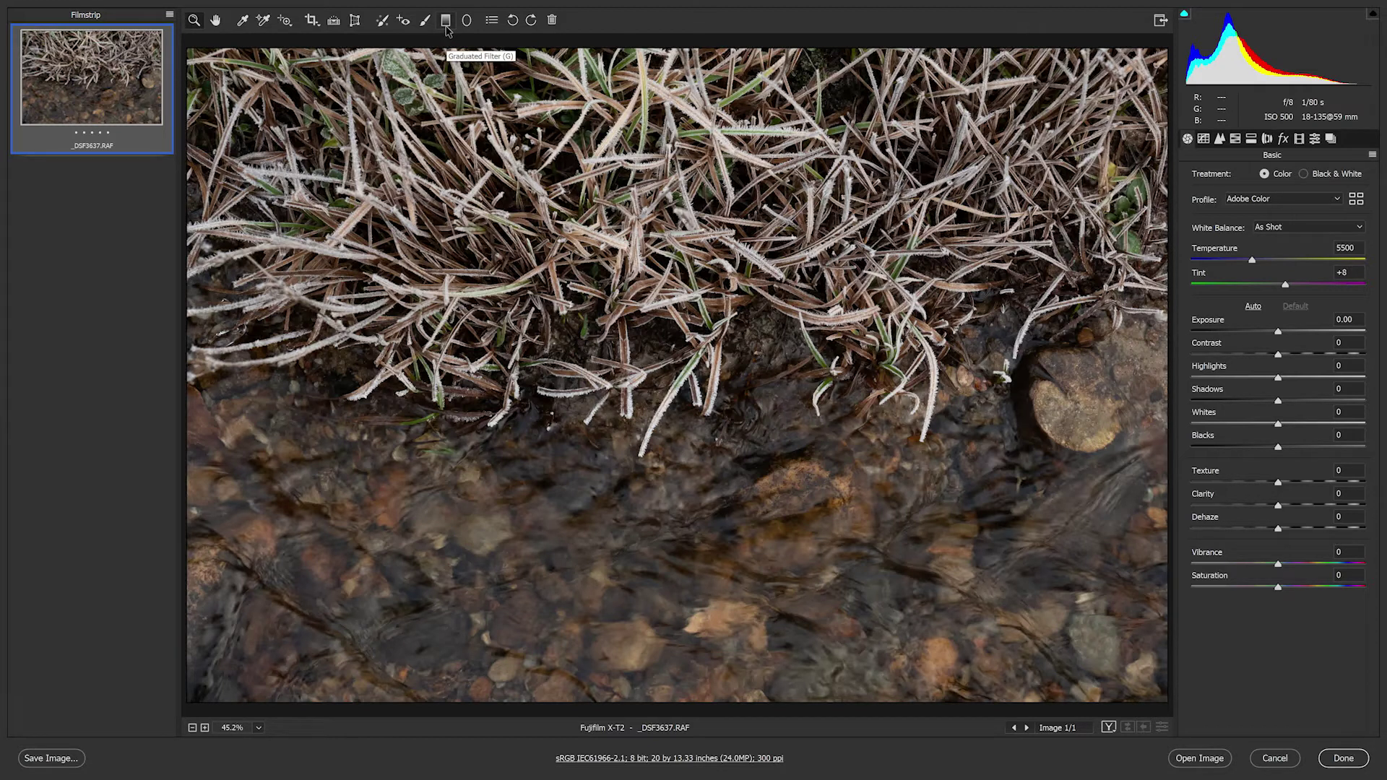
Step: Add a graduated filter running straight down from the photo's upper edge to the waterline, with exposure -0.70
left_click(445, 22)
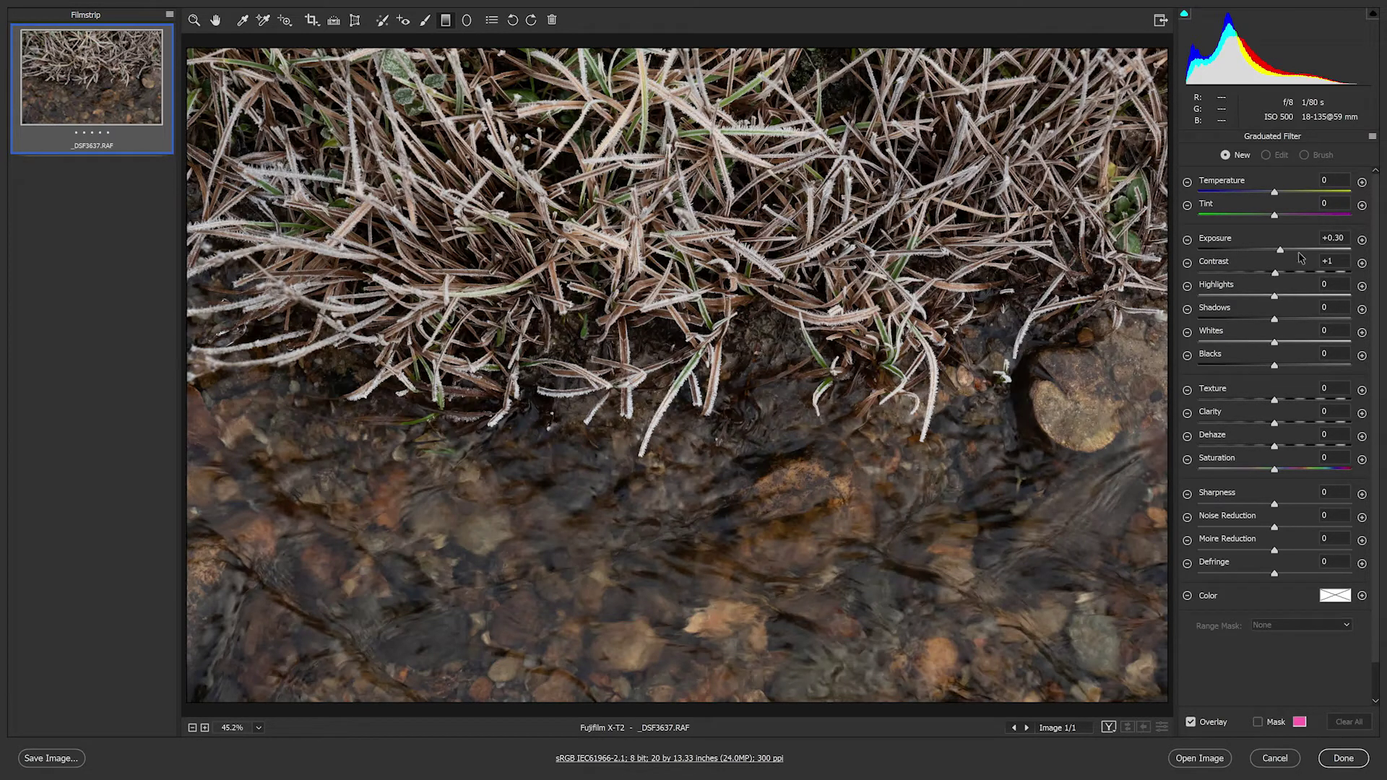
left_click_drag(1285, 257, 1269, 254)
left_click_drag(617, 42, 619, 434)
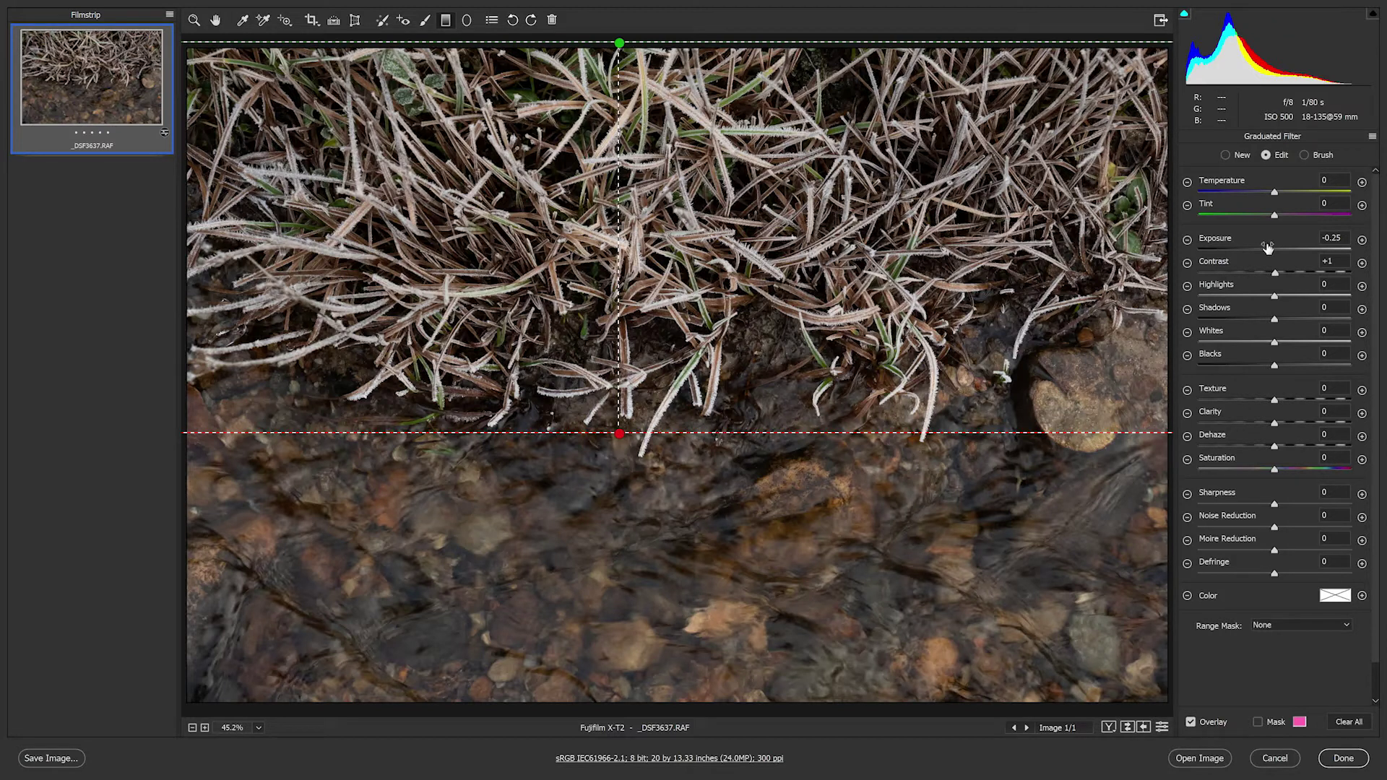
mouse_move(1268, 250)
left_mouse_down()
mouse_move(1247, 251)
mouse_move(1284, 255)
mouse_move(1254, 254)
left_mouse_up()
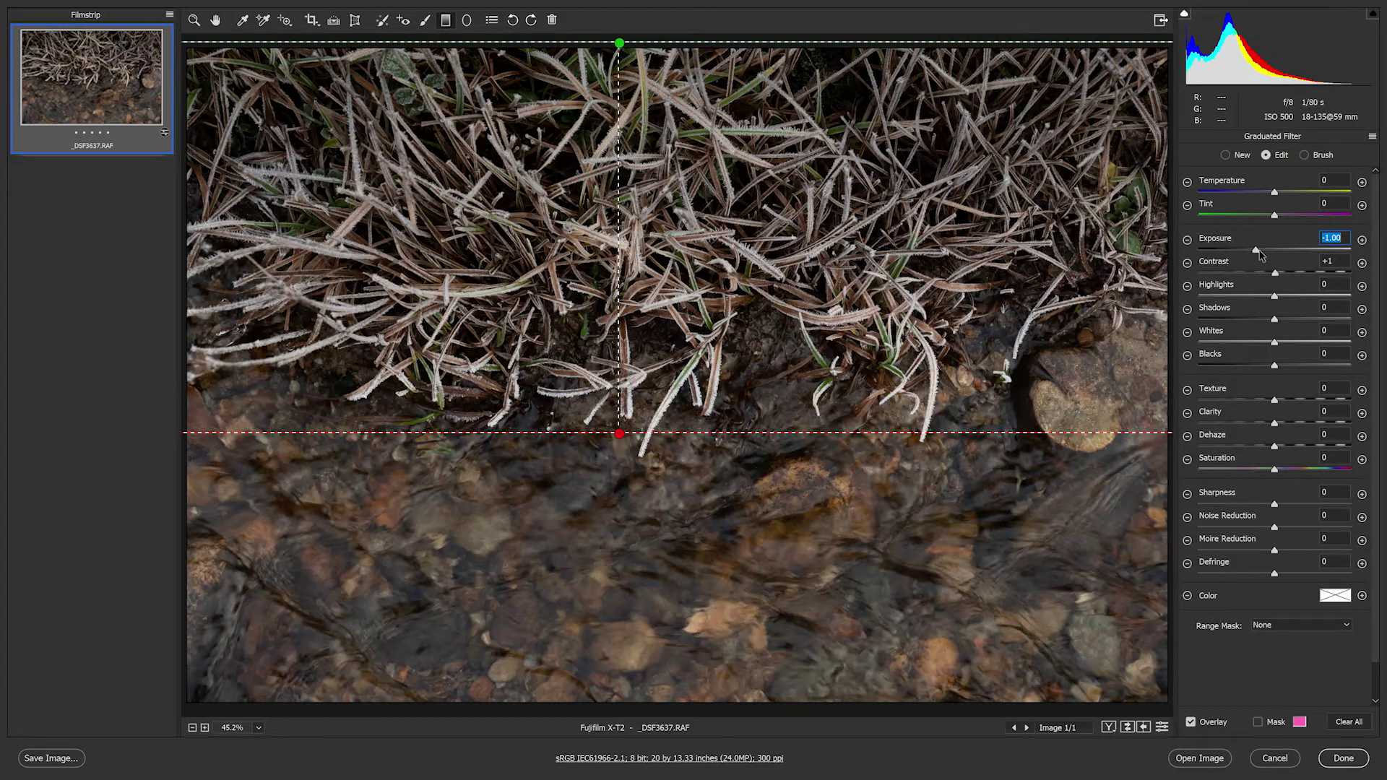
left_click_drag(1258, 253, 1264, 253)
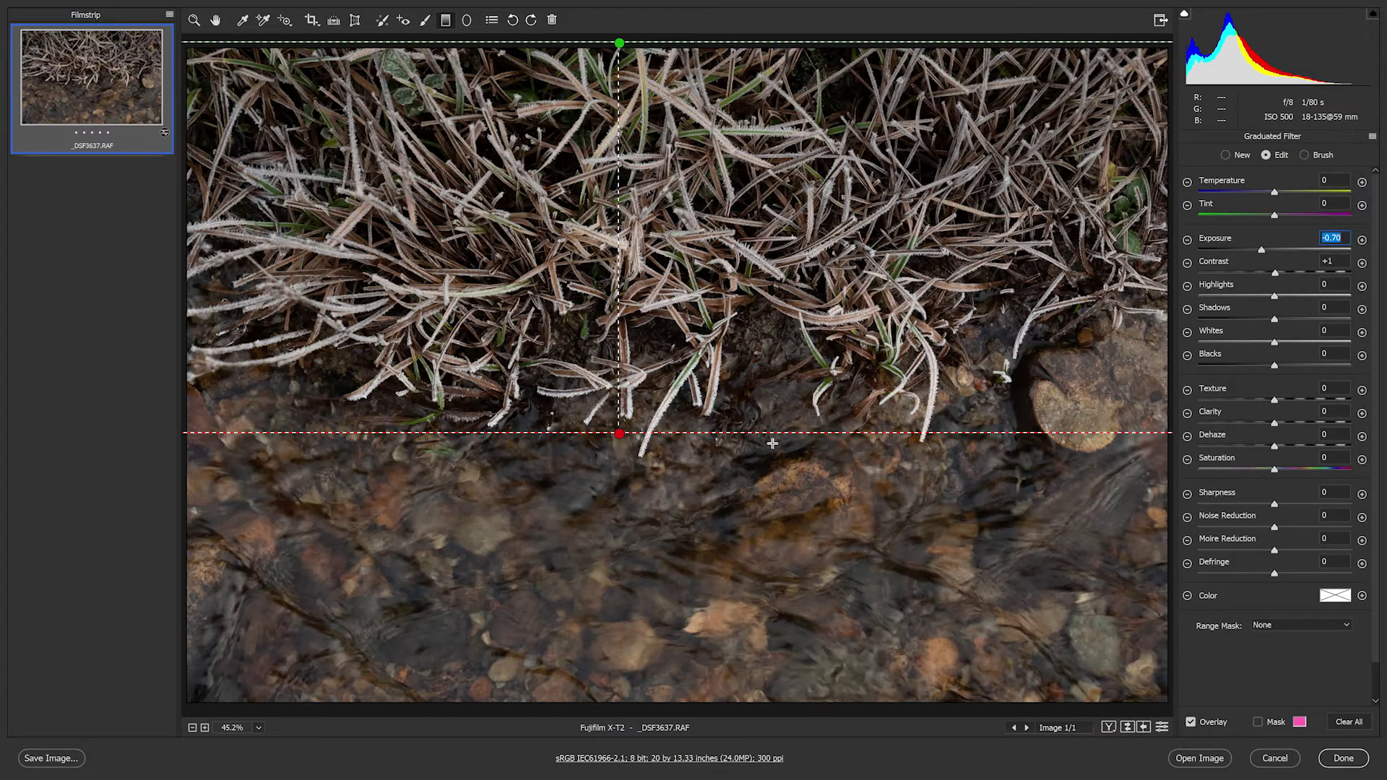
Step: Extend the upper graduated filter down into the stream area and set its exposure to -1.15
left_click_drag(619, 435, 619, 575)
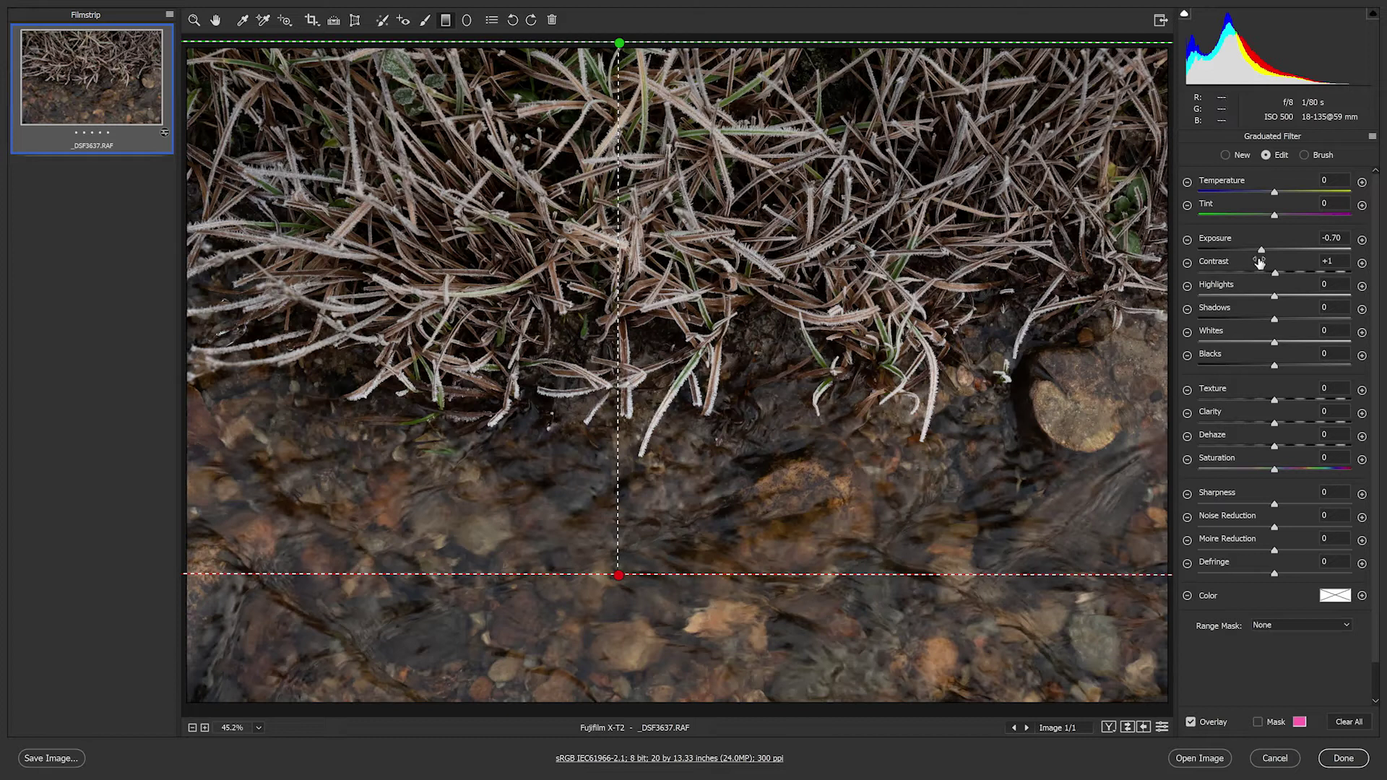
left_click_drag(1261, 250, 1249, 255)
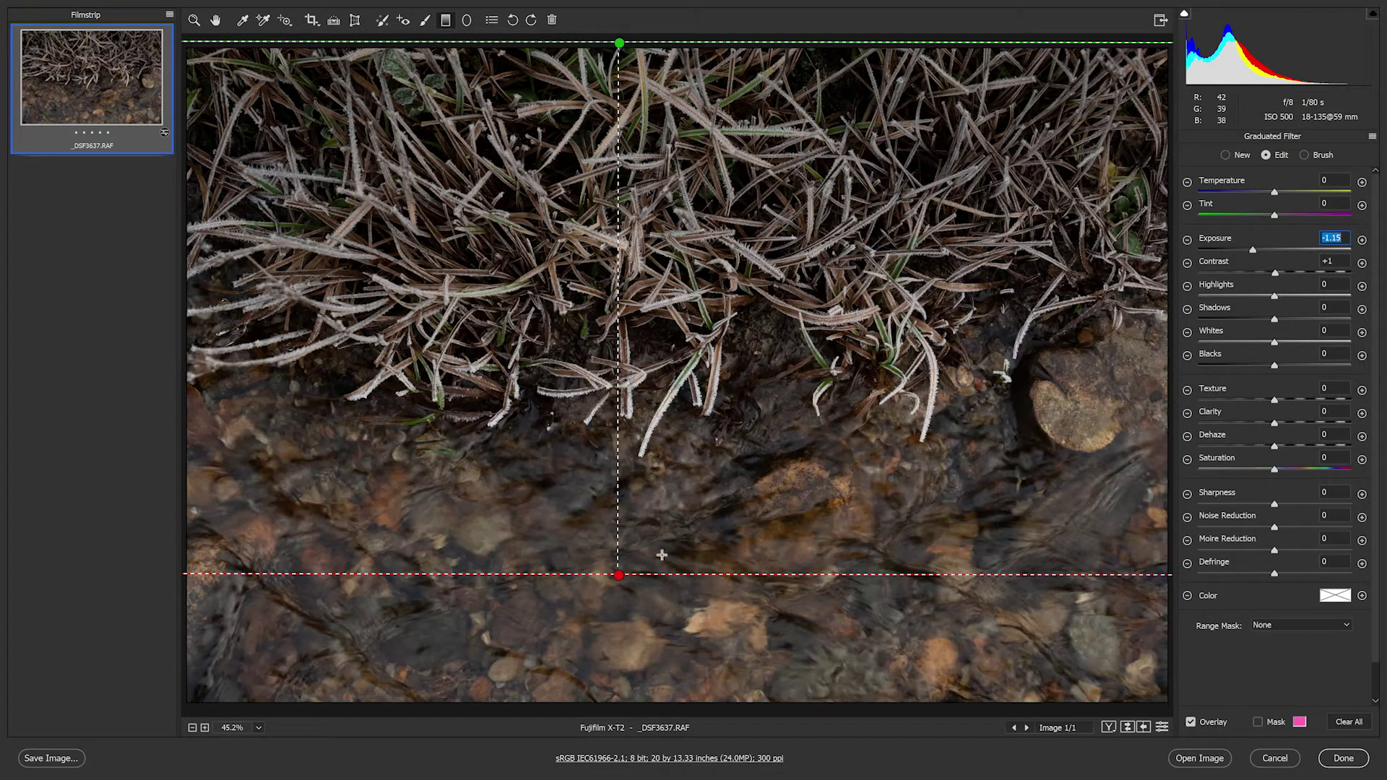
left_click_drag(619, 576, 617, 523)
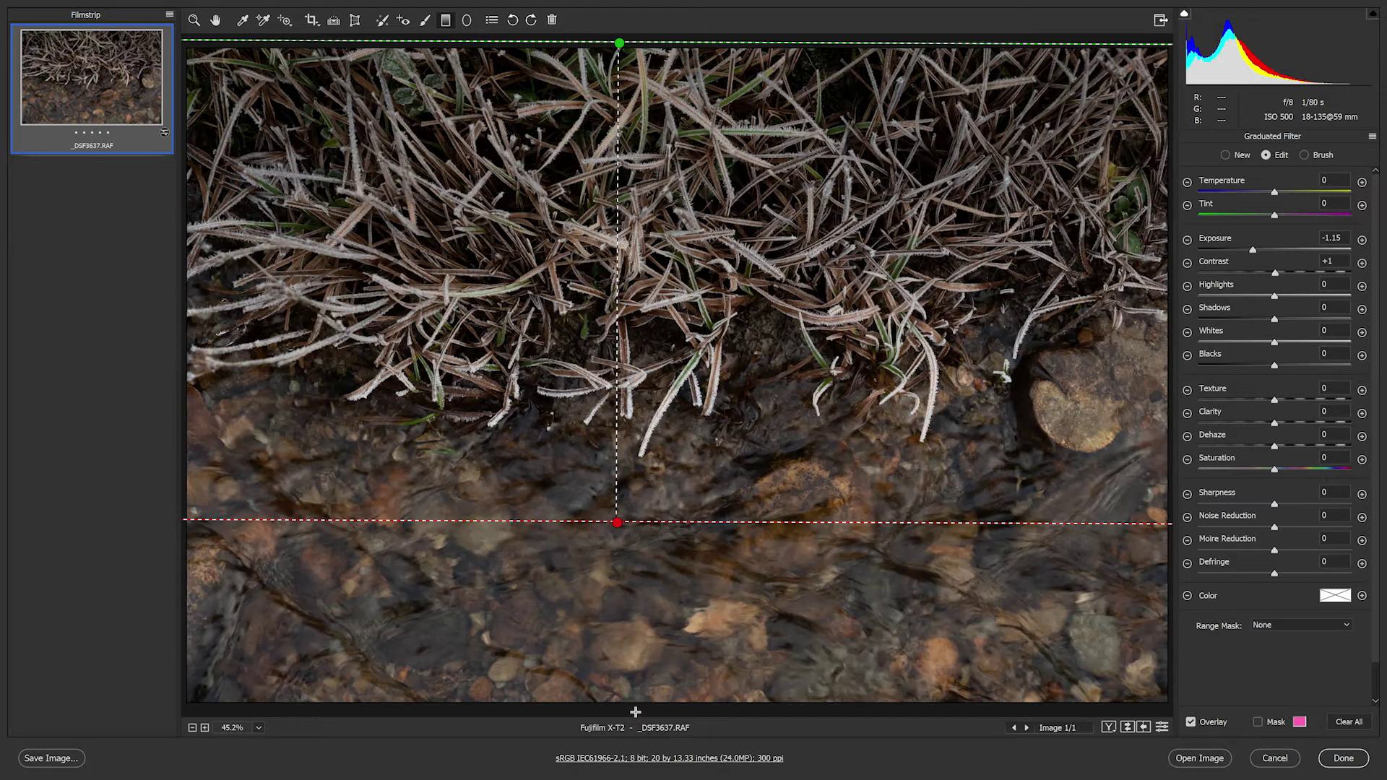
Step: Add a second graduated filter from the photo's lower edge up into the grass and set its exposure to +0.30
left_click_drag(635, 713, 634, 260)
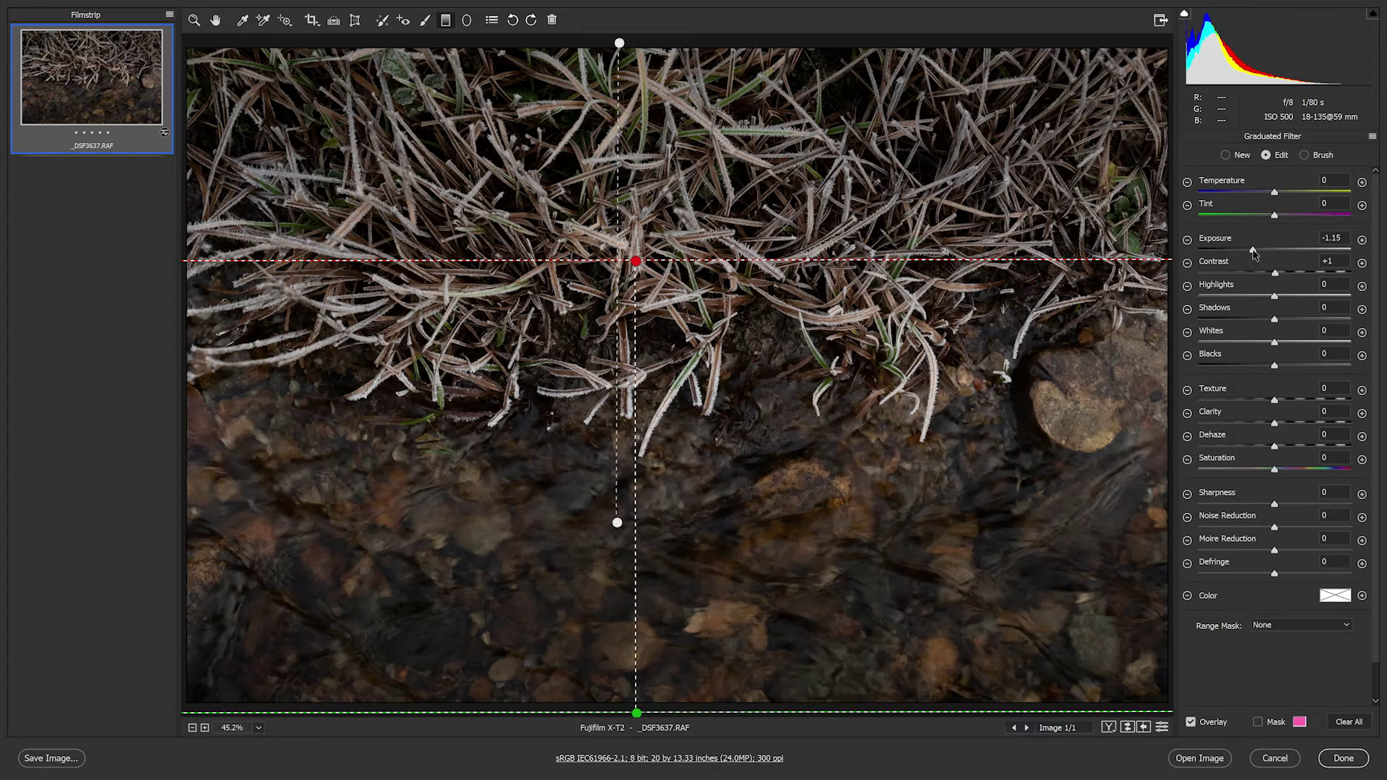
left_click_drag(1253, 251, 1279, 251)
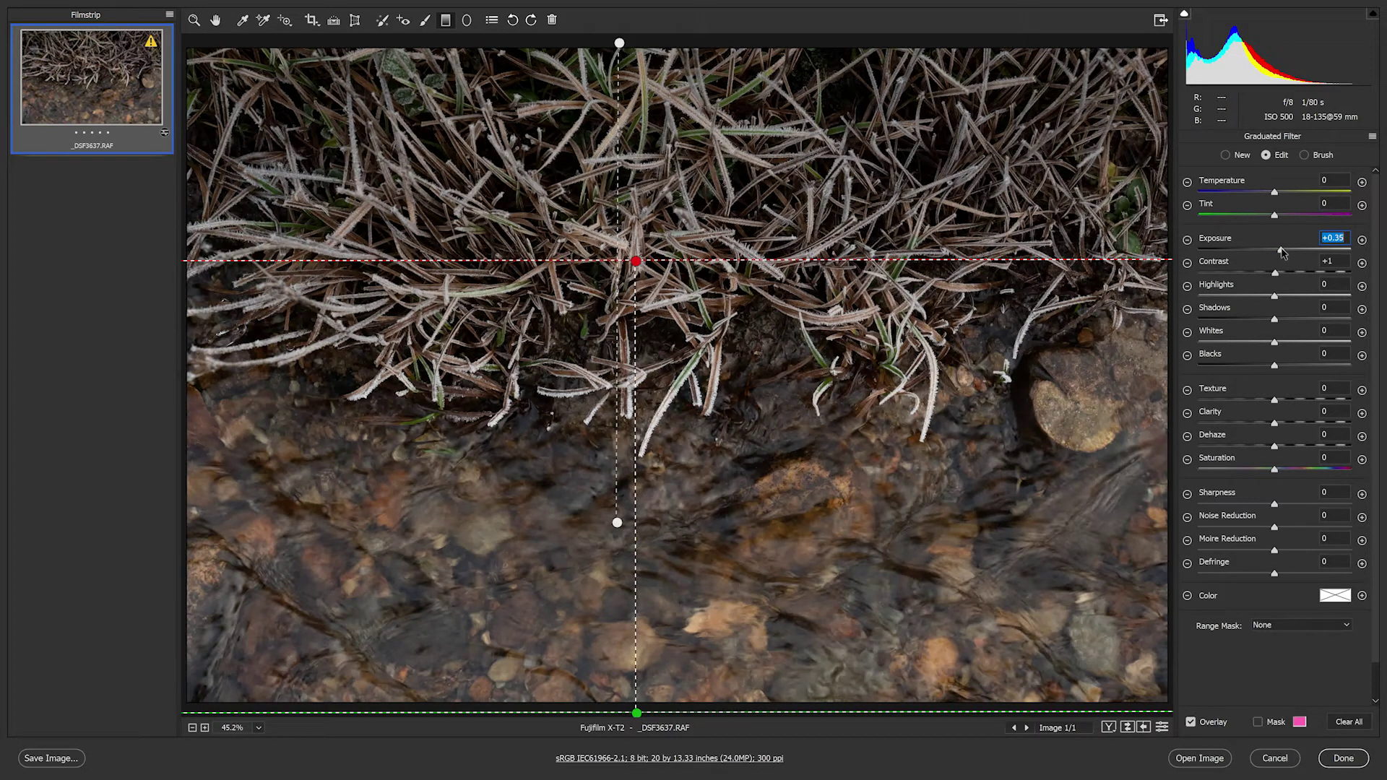
left_click_drag(1279, 251, 1280, 251)
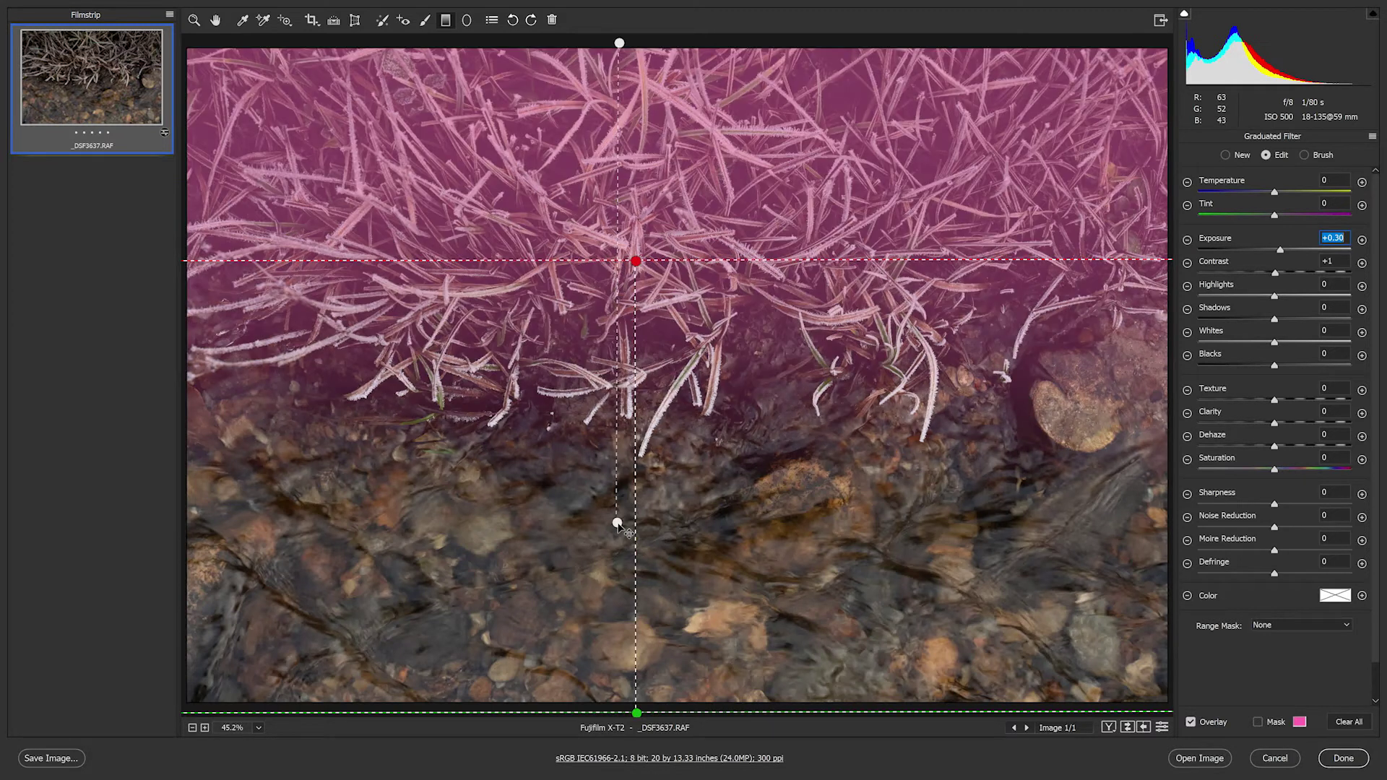
Step: Set the exposure of the upper graduated filter to -0.20 and that of the lower one to +0.38
left_click(618, 524)
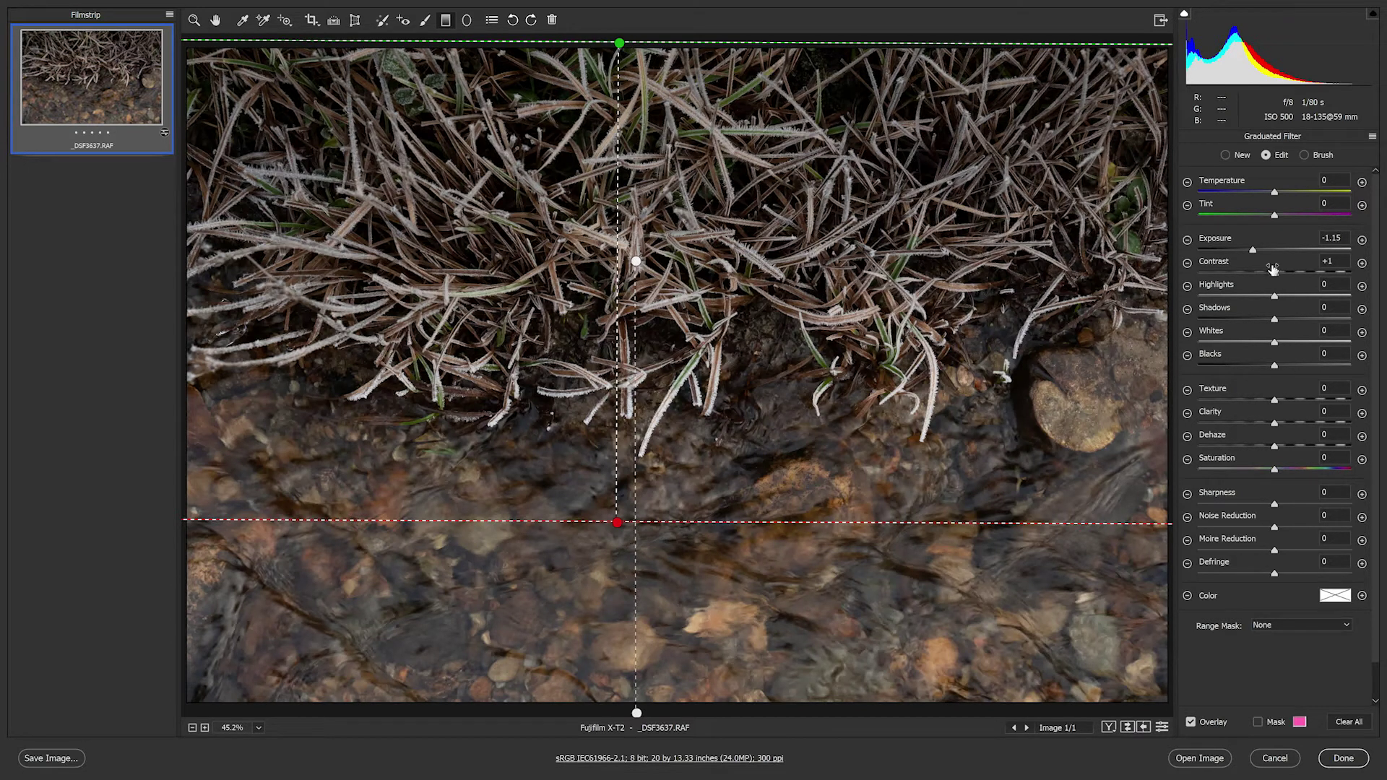
left_click_drag(1254, 253, 1275, 260)
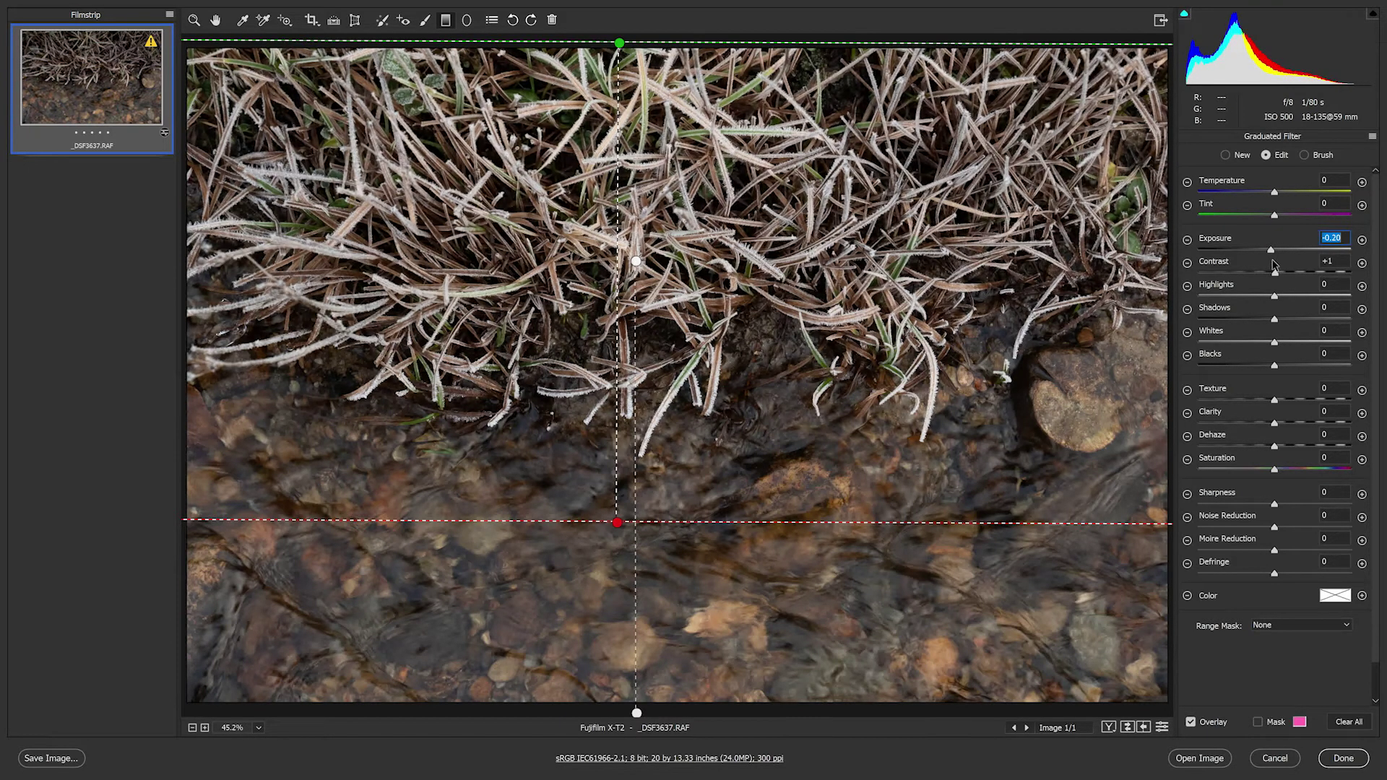
left_click(635, 261)
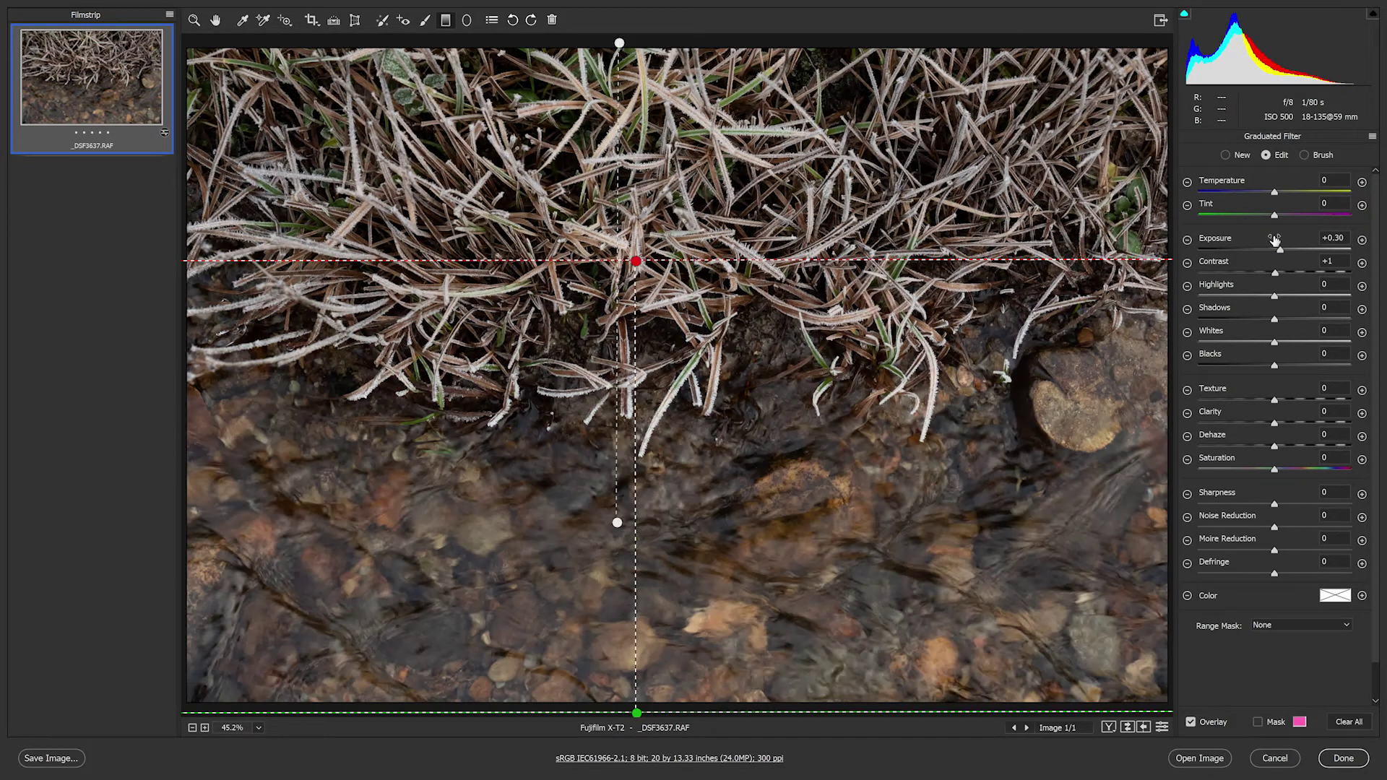
left_click_drag(1290, 258, 1281, 247)
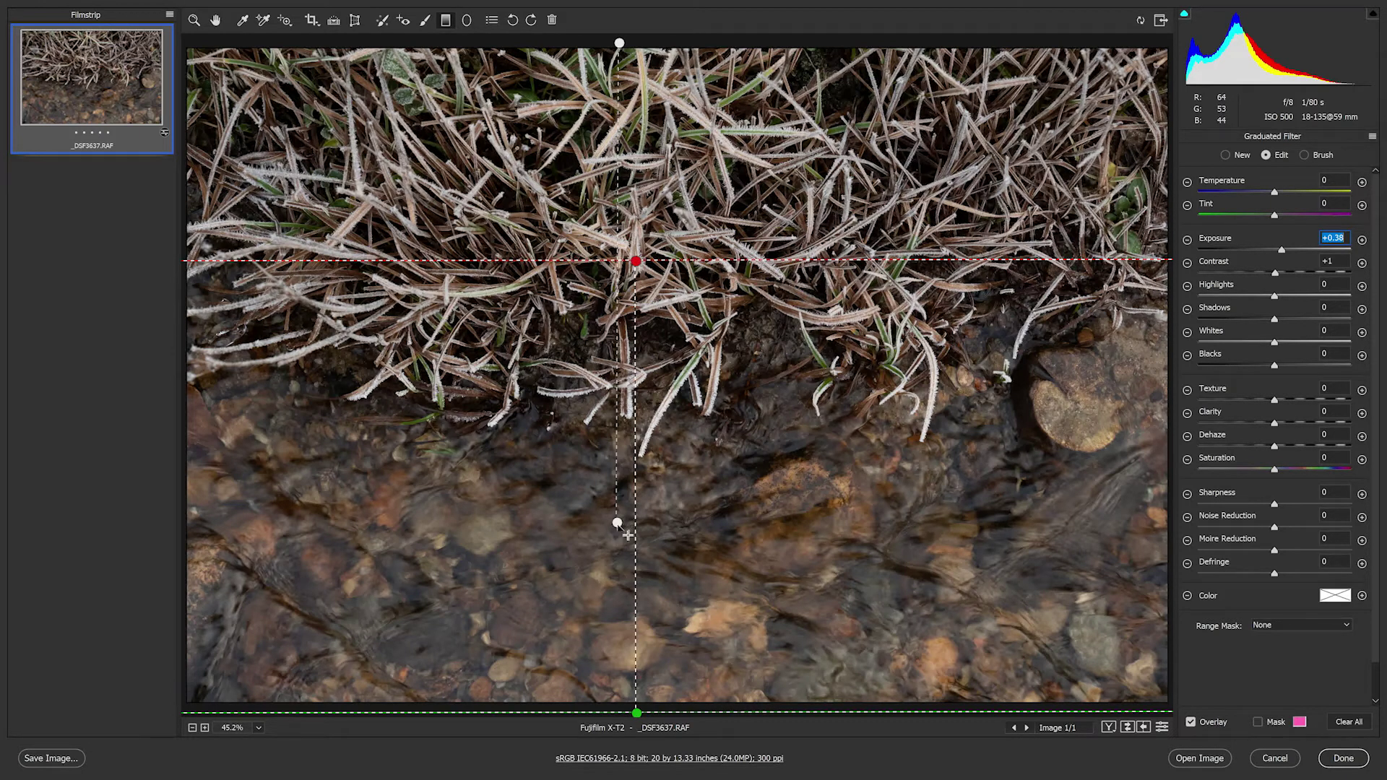
Step: Shorten the lower graduated filter with its mask shown, hide the mask, and delete both graduated filters
mouse_move(619, 43)
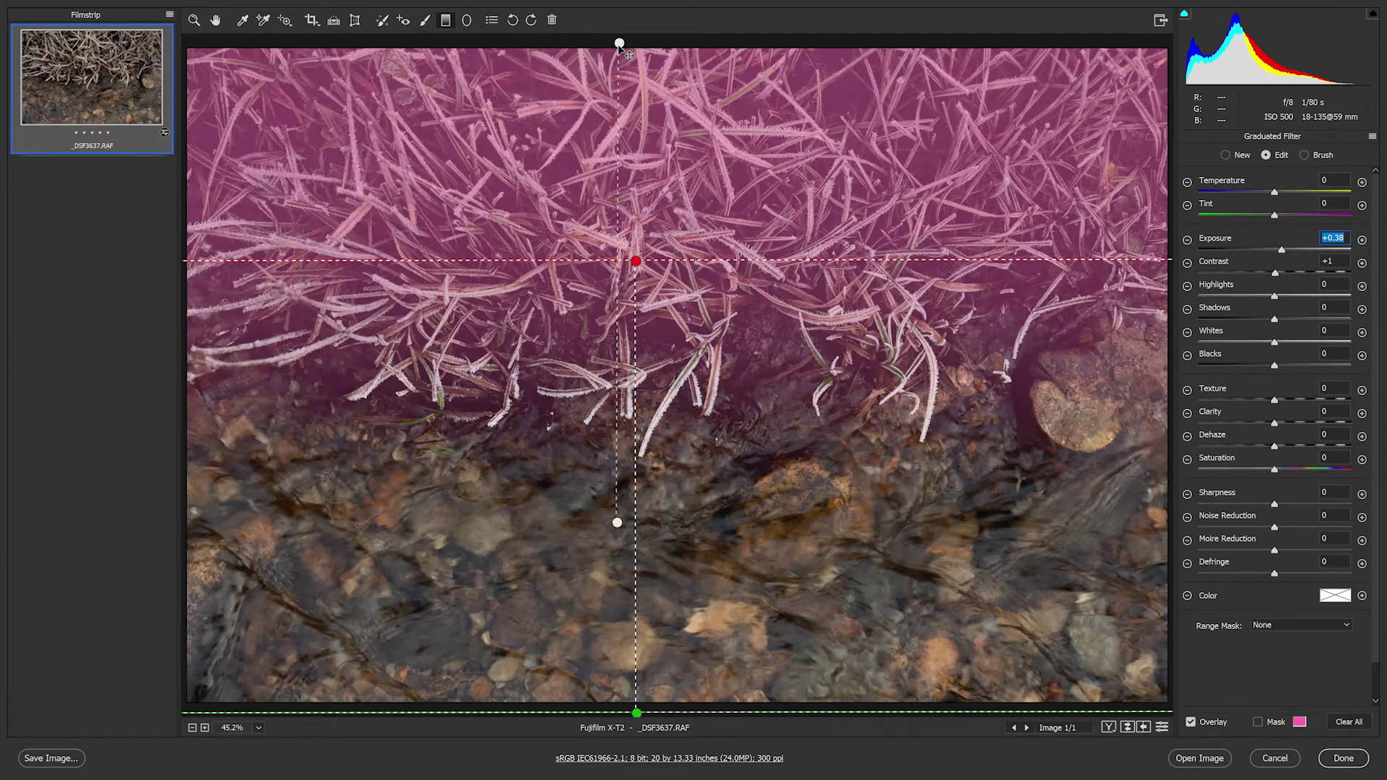
left_click(1202, 725)
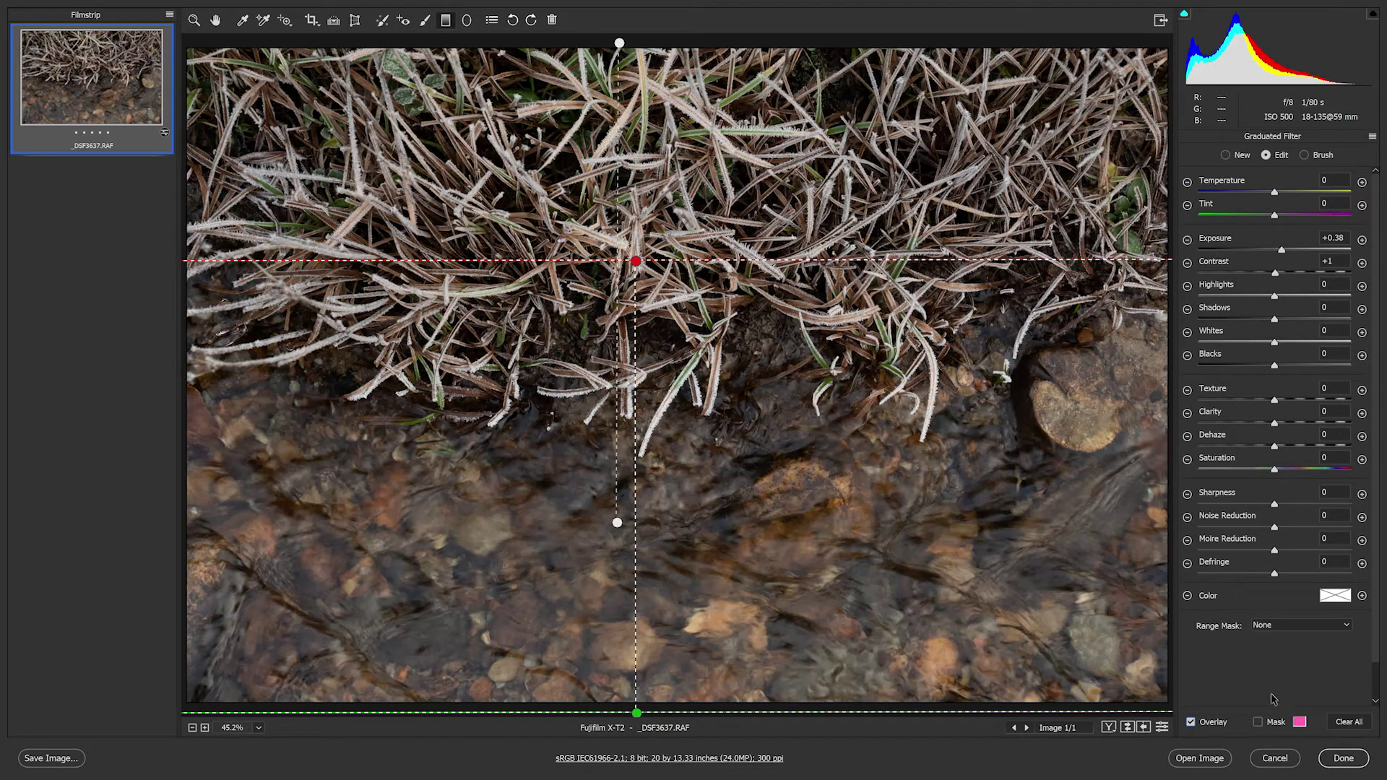
left_click(1257, 722)
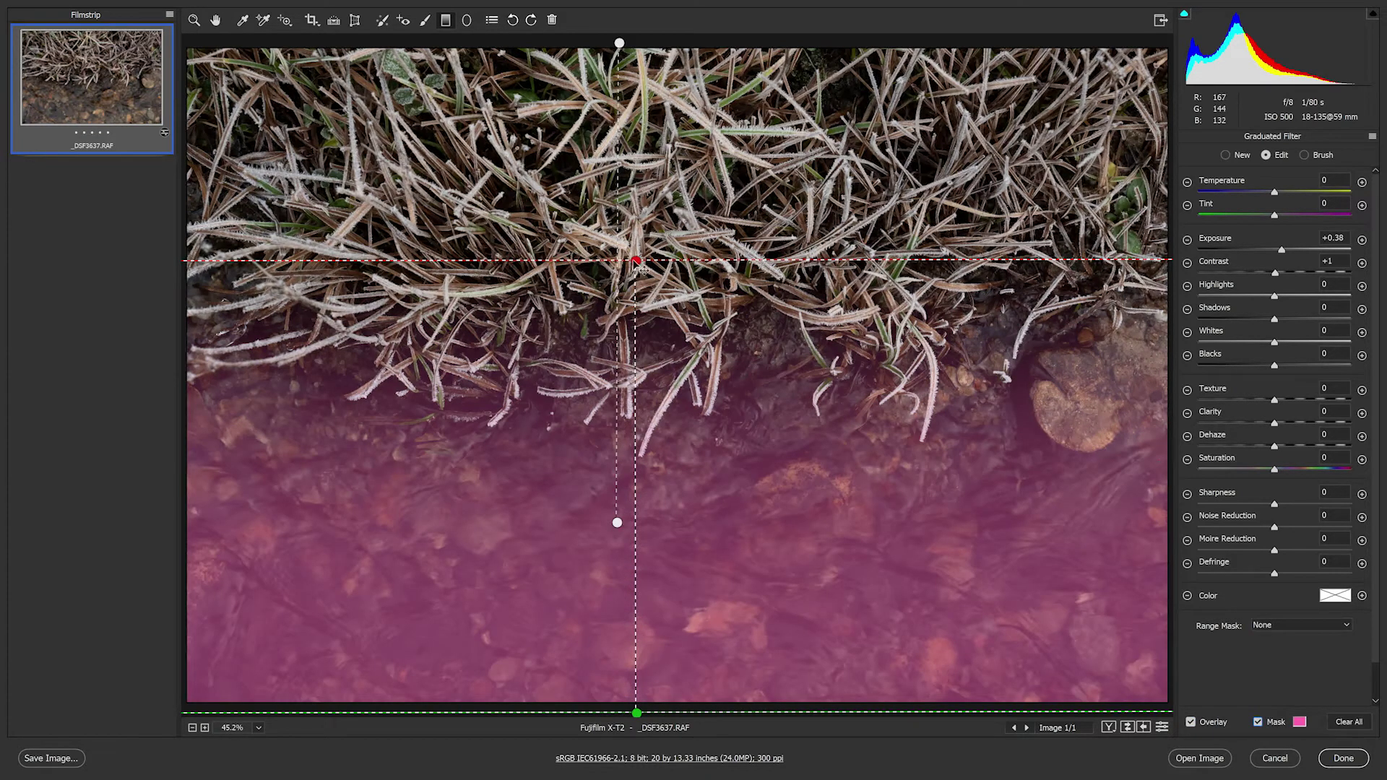
left_click_drag(638, 265, 637, 325)
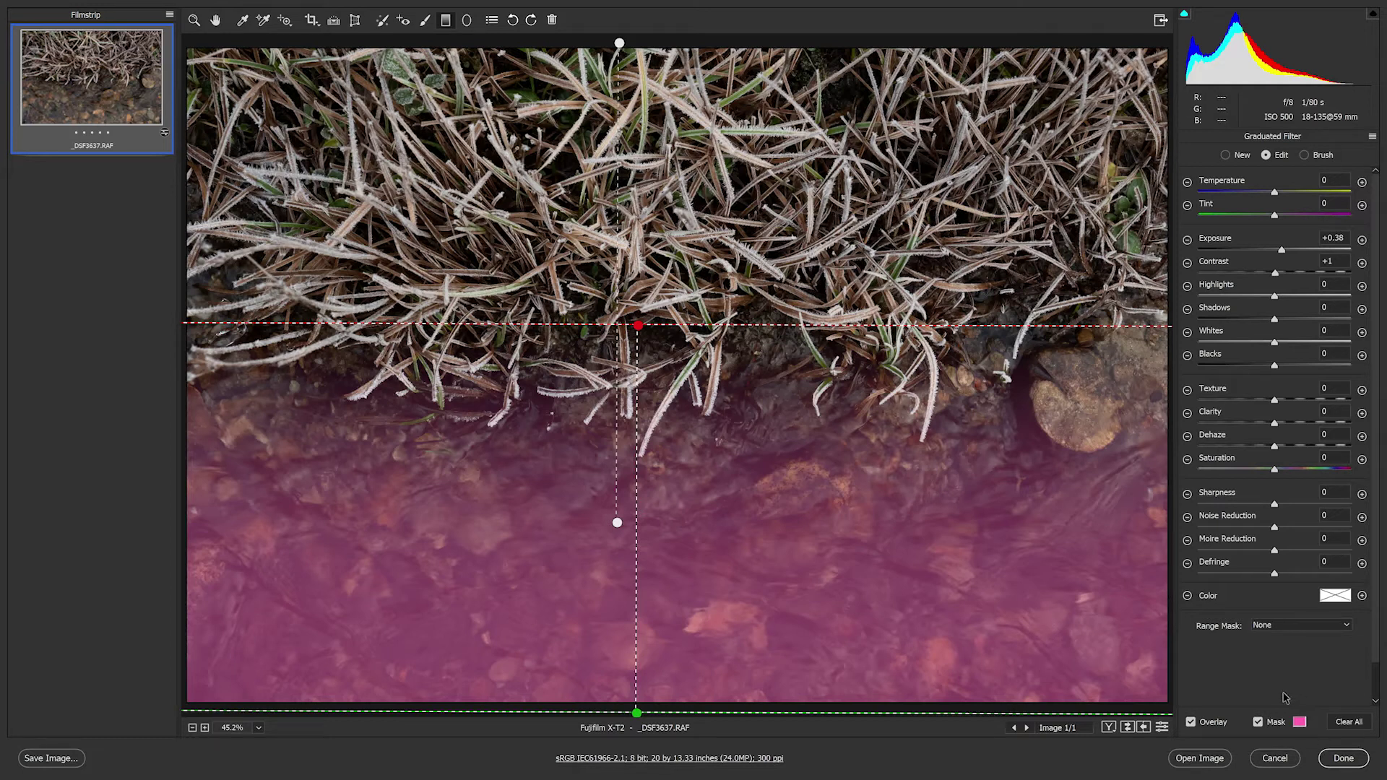
left_click(1259, 724)
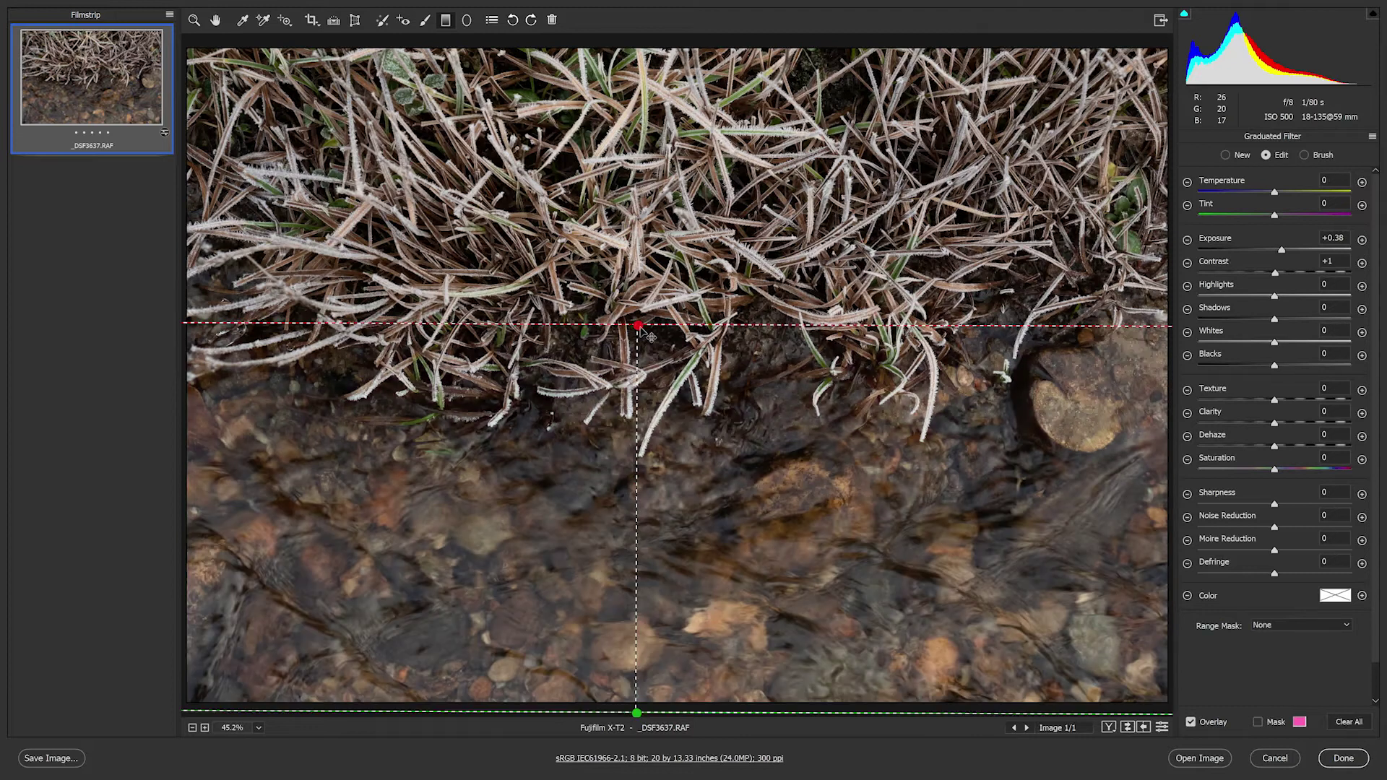
key("Delete")
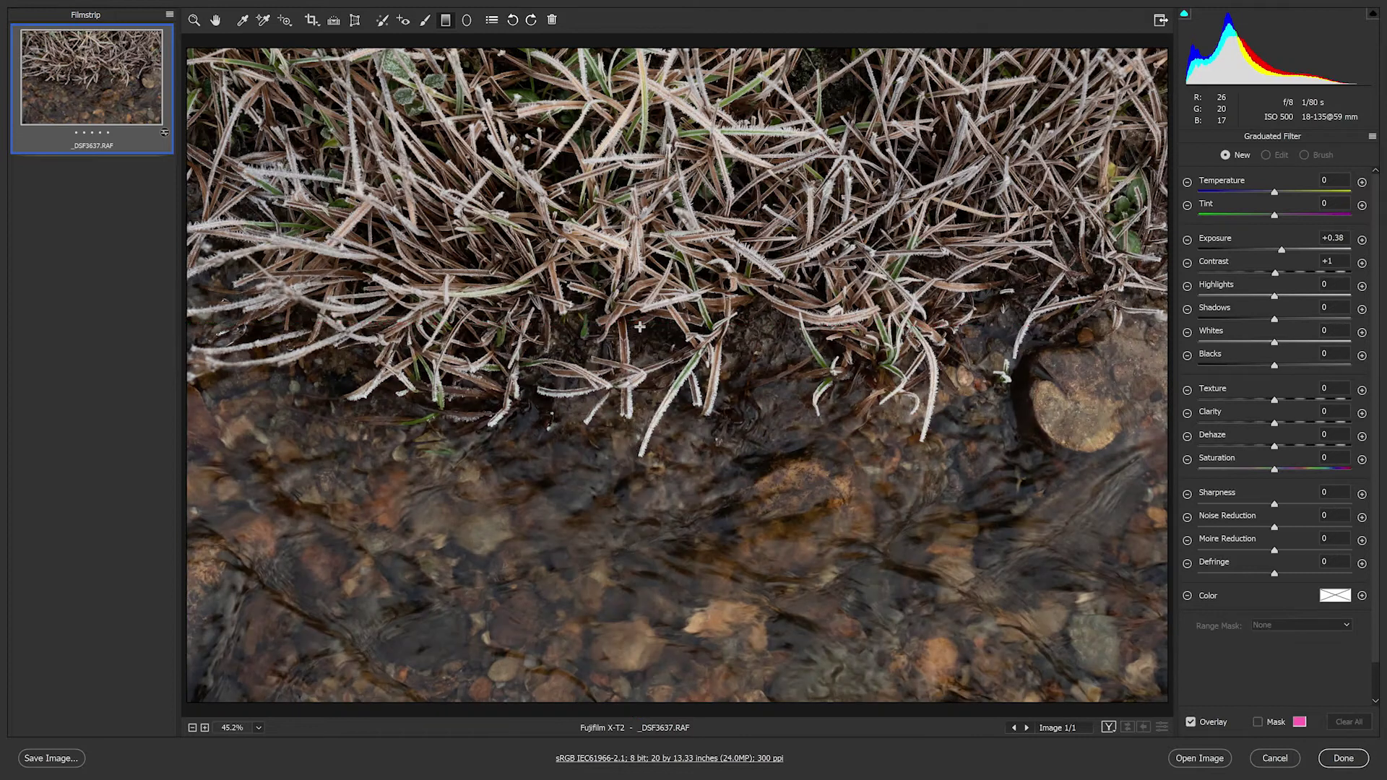
Step: Paint a test dab on the stream using the Adjustment Brush at size 15, feather 11 and exposure +1.15
left_click(423, 20)
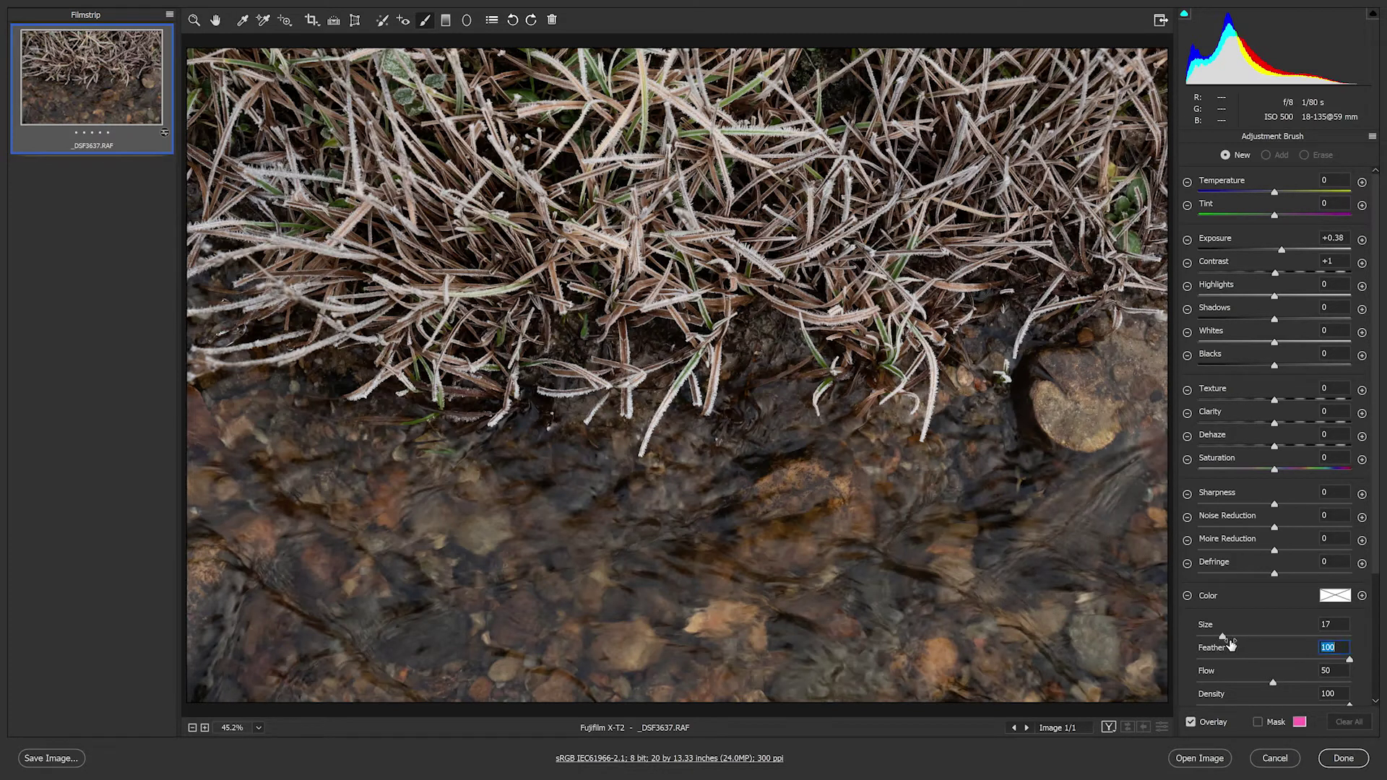
mouse_move(1223, 640)
left_mouse_down()
mouse_move(1279, 637)
mouse_move(1204, 637)
mouse_move(1219, 637)
left_mouse_up()
left_click(1215, 660)
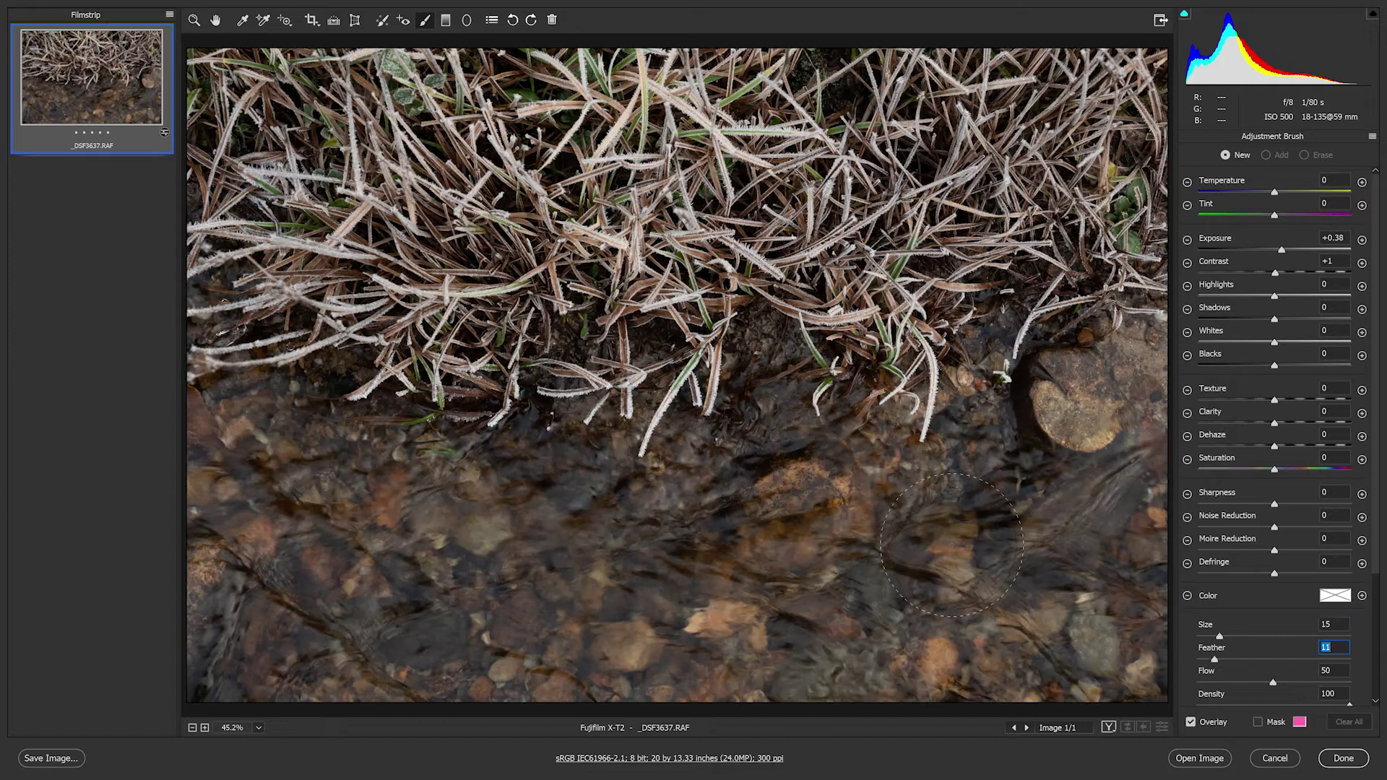
left_click(1295, 249)
left_click(861, 526)
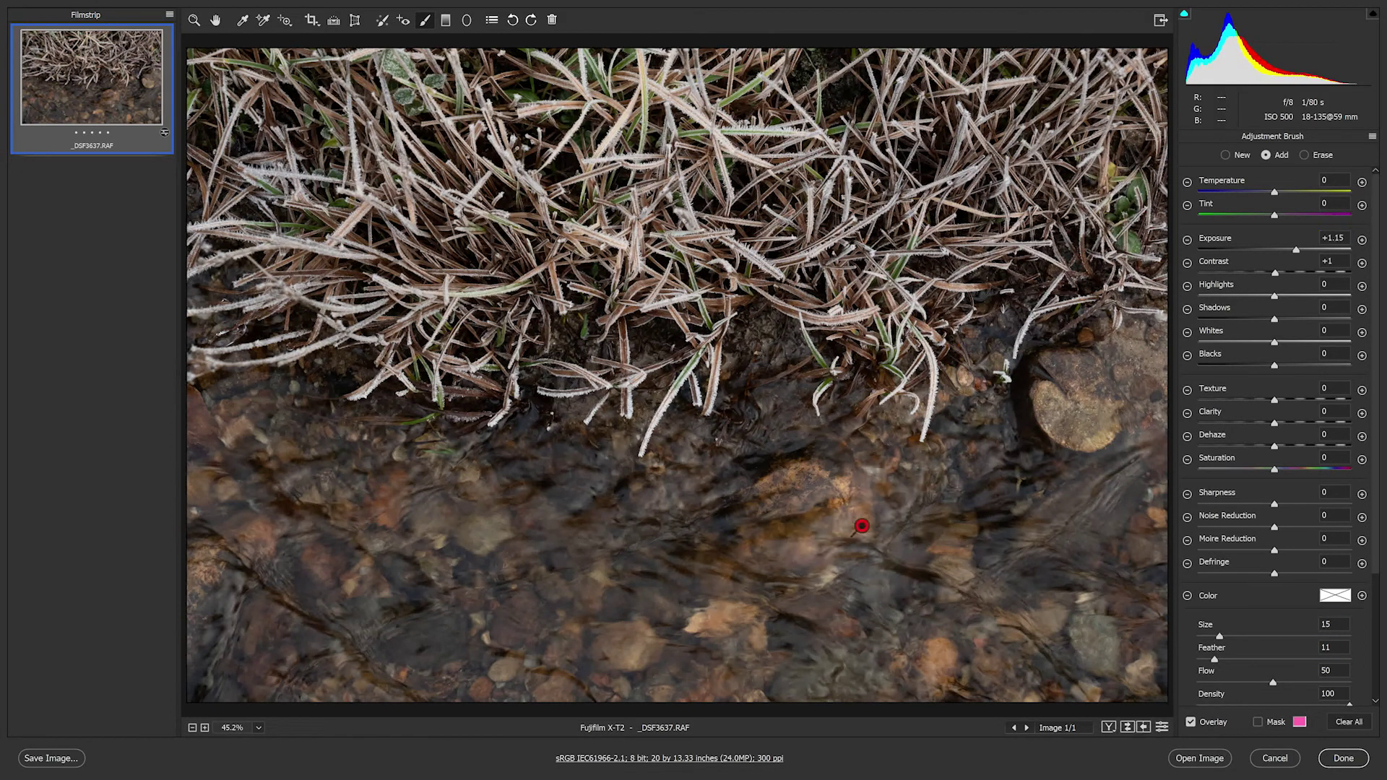
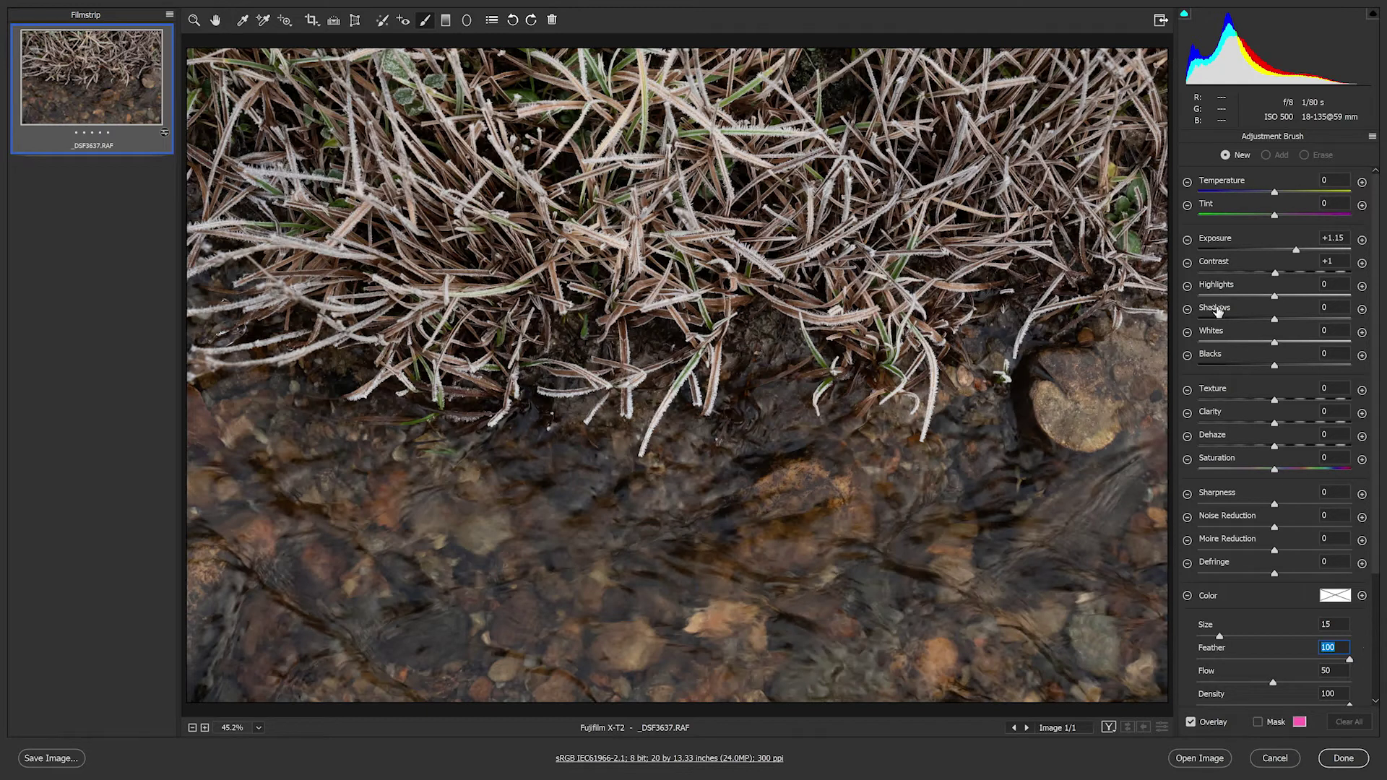
Step: Brighten the whole stream area with a soft Adjustment Brush at size 17, feather 100 and exposure +0.30
left_click_drag(1296, 251, 1284, 251)
left_click_drag(1219, 636, 1223, 637)
left_click_drag(1053, 505, 1105, 463)
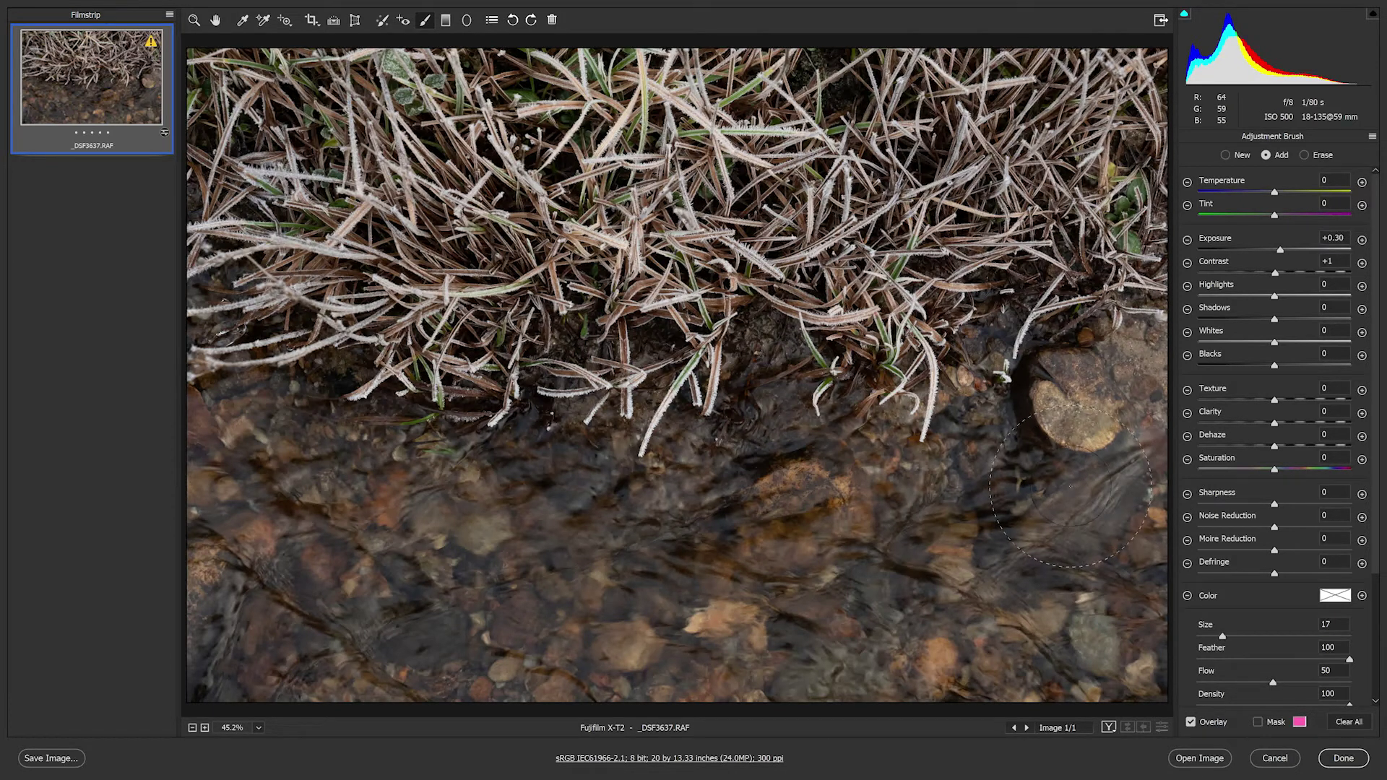
mouse_move(689, 525)
left_mouse_down()
mouse_move(606, 509)
mouse_move(169, 507)
mouse_move(277, 609)
mouse_move(908, 581)
mouse_move(1076, 699)
mouse_move(368, 668)
left_mouse_up()
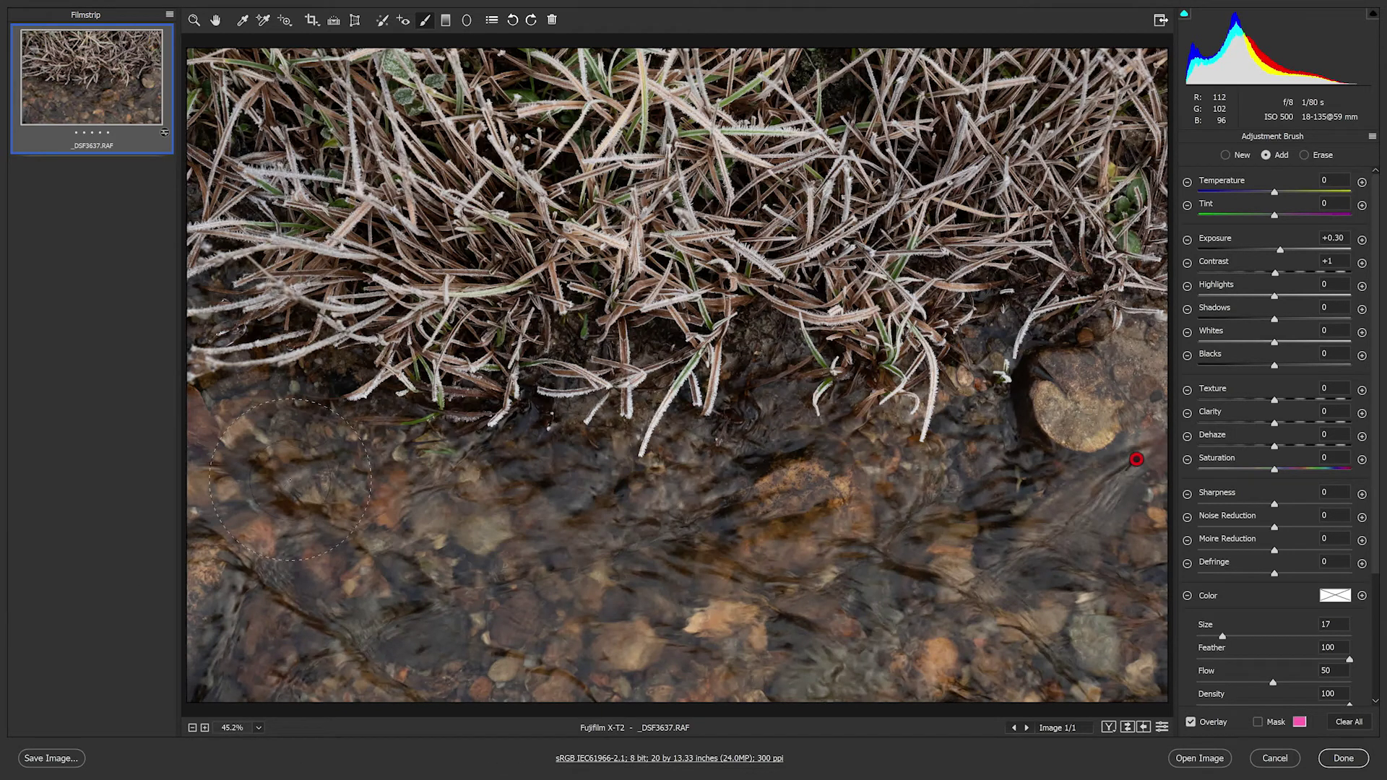
left_click_drag(311, 416, 247, 440)
left_click_drag(610, 455, 798, 412)
left_click_drag(1018, 455, 1127, 462)
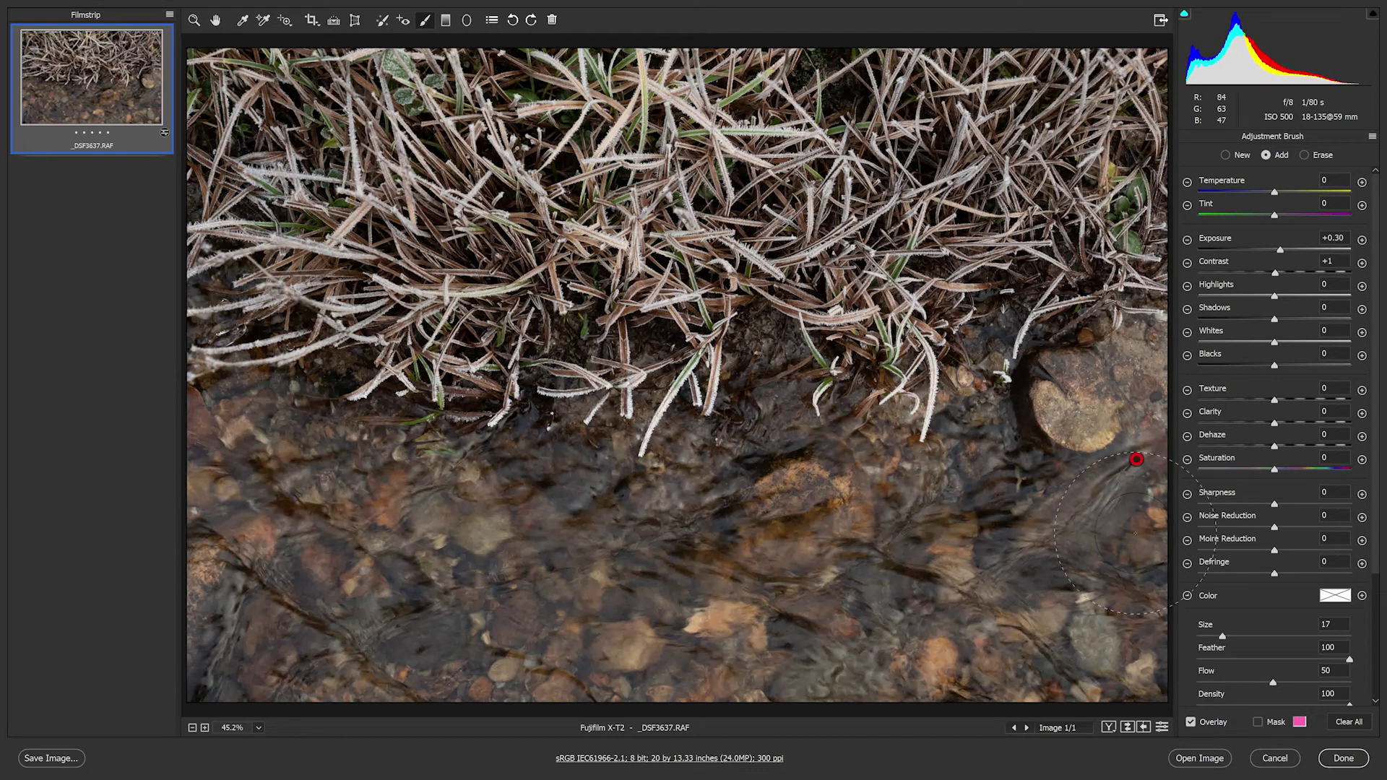
left_click_drag(564, 504, 484, 486)
left_click_drag(278, 479, 276, 628)
Step: Compare the stream with and without its brush adjustment by deleting and restoring it, and fine-tune its exposure to +0.30
key("Delete")
key("ctrl+z")
mouse_move(1281, 257)
left_mouse_down()
mouse_move(1292, 252)
mouse_move(1255, 249)
mouse_move(1279, 250)
left_mouse_up()
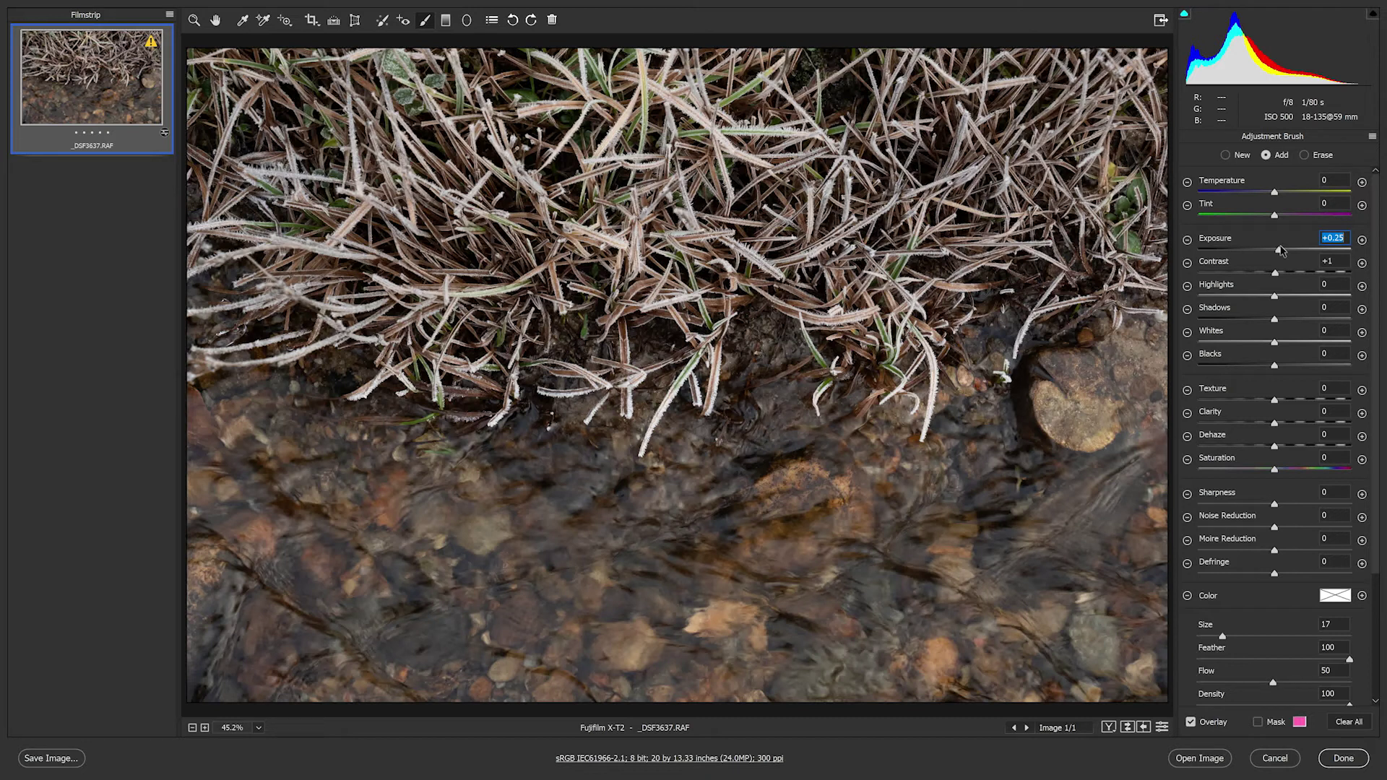
left_click_drag(1279, 250, 1280, 251)
Step: Create a new brush adjustment with exposure -0.40 and paint it across the frosted grass
left_click(1225, 156)
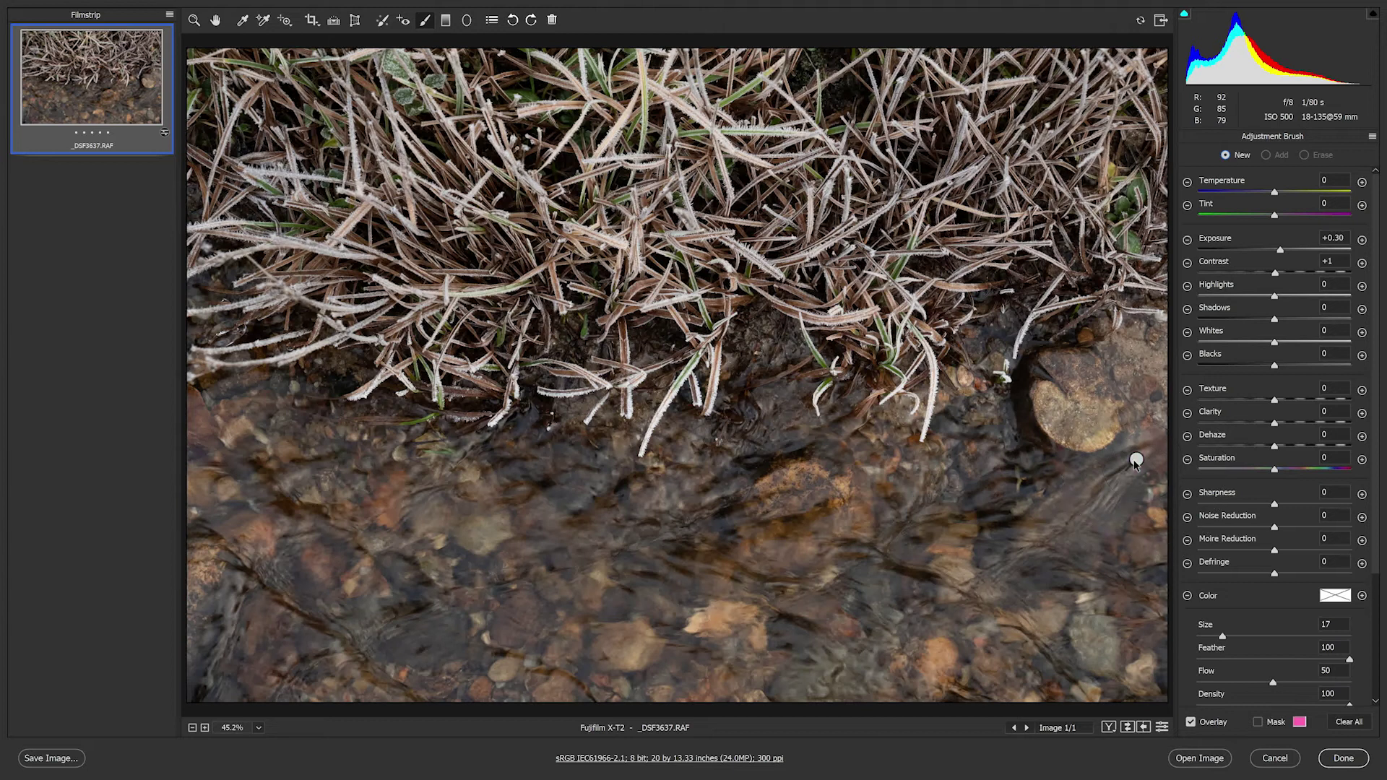
mouse_move(1136, 461)
left_click(1264, 251)
left_click_drag(1264, 251, 1267, 251)
mouse_move(1159, 72)
left_mouse_down()
mouse_move(1055, 86)
mouse_move(480, 79)
mouse_move(275, 108)
mouse_move(246, 188)
mouse_move(433, 210)
mouse_move(816, 145)
left_mouse_up()
mouse_move(819, 94)
left_mouse_down()
mouse_move(1084, 166)
mouse_move(1083, 267)
mouse_move(434, 339)
mouse_move(238, 321)
left_mouse_up()
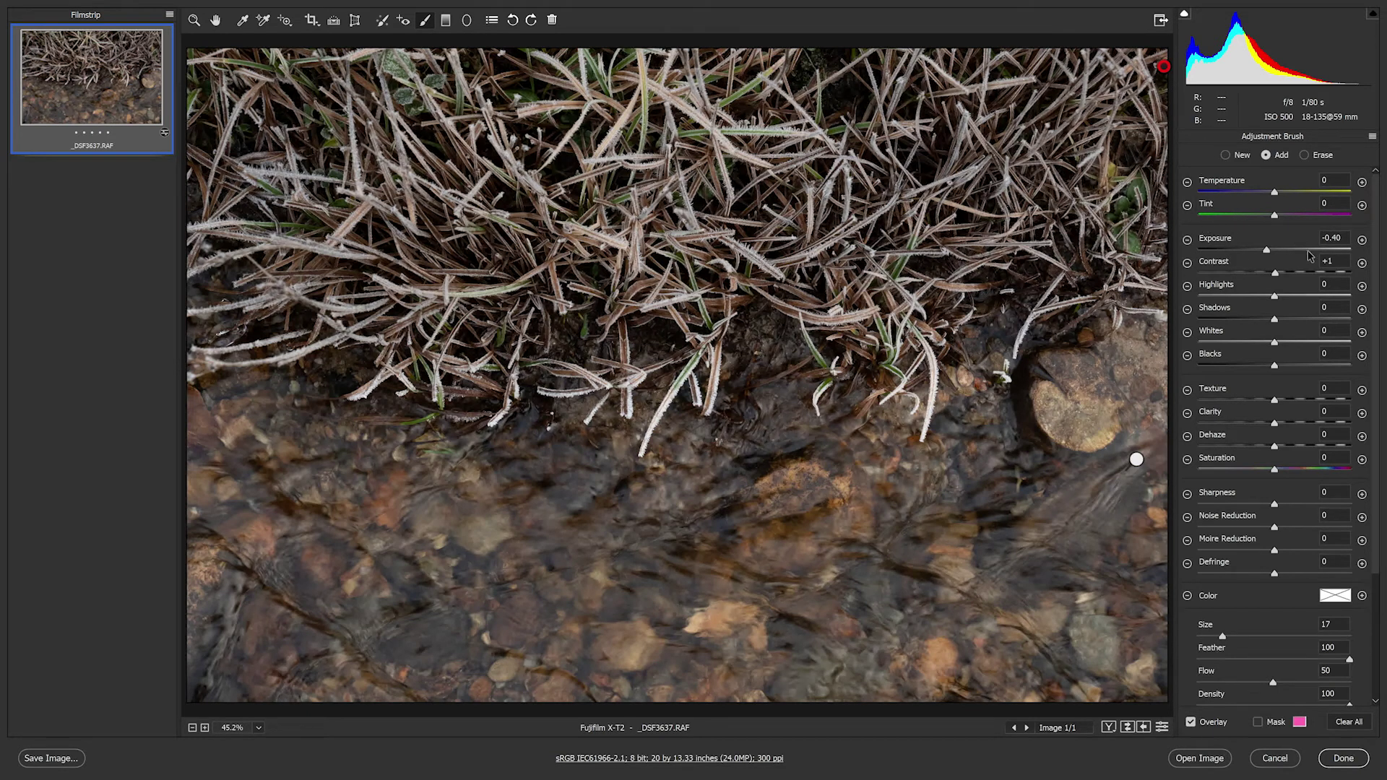
Step: Create another brush adjustment at exposure -0.40 and paint it over the entire grass area to darken it further
left_click(1231, 161)
mouse_move(1069, 74)
left_mouse_down()
mouse_move(1033, 108)
mouse_move(282, 123)
left_mouse_up()
mouse_move(124, 187)
left_mouse_down()
mouse_move(337, 267)
mouse_move(646, 245)
mouse_move(845, 209)
mouse_move(1105, 213)
left_mouse_up()
mouse_move(1054, 263)
left_mouse_down()
mouse_move(549, 372)
mouse_move(226, 299)
left_mouse_up()
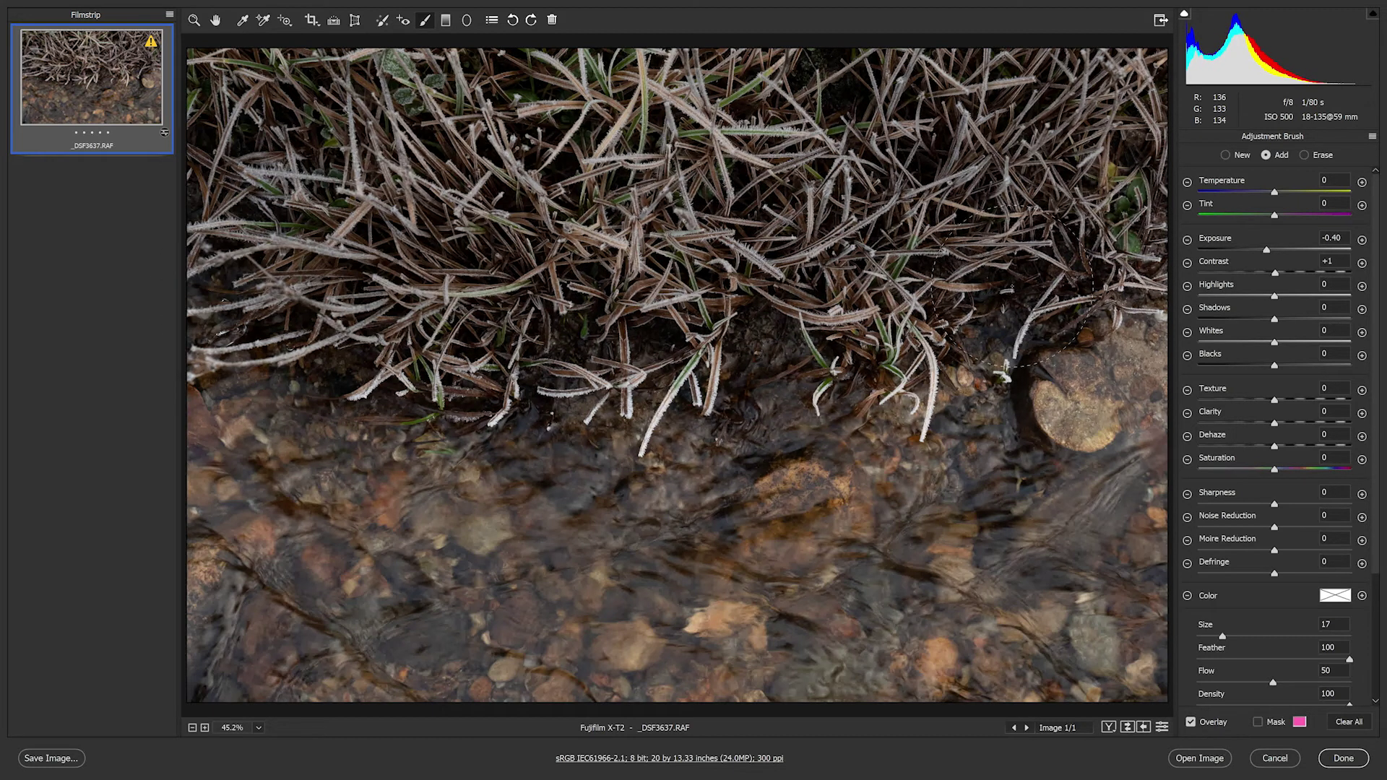
left_click_drag(1105, 133, 274, 141)
left_click_drag(210, 261, 217, 281)
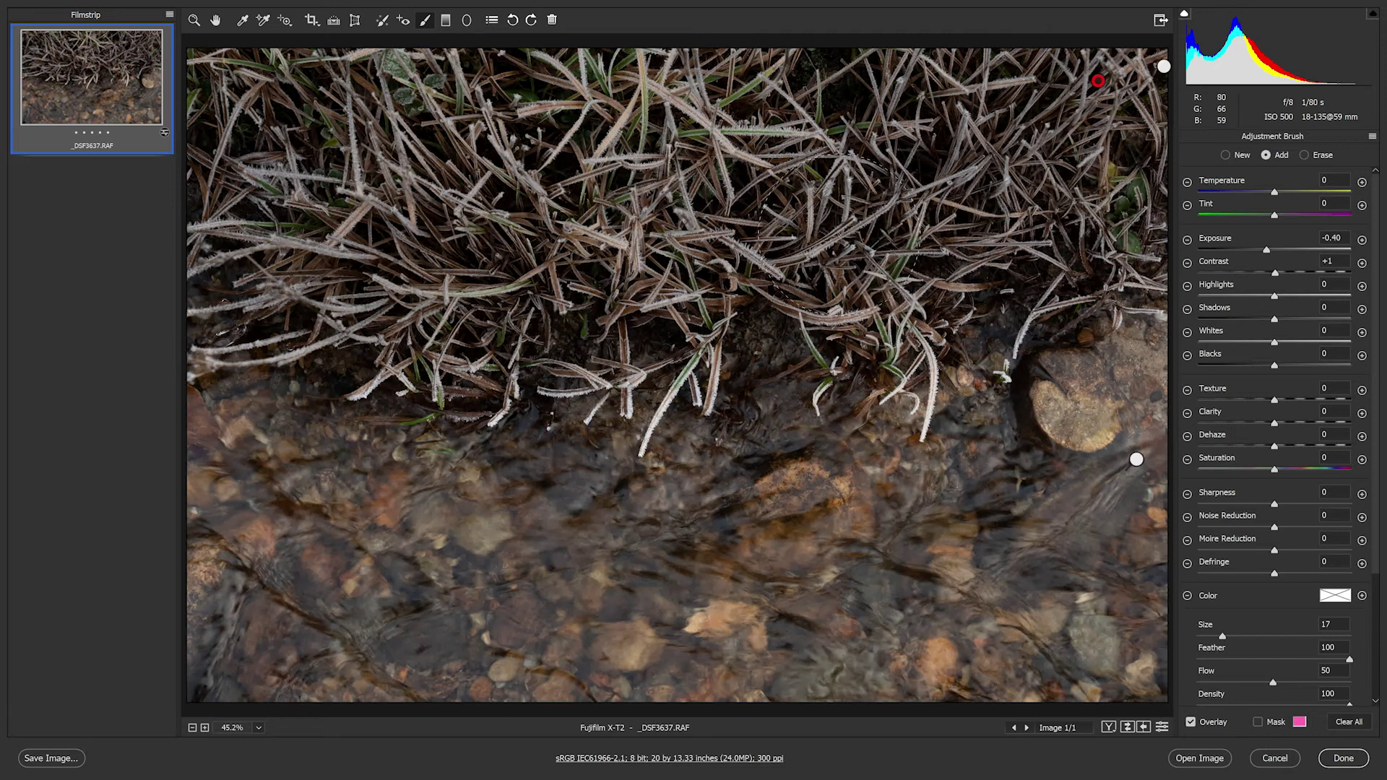
Step: Show the grass adjustment's mask and erase it along the stream bank and in a few grass spots at size 13, feather 35
left_click(1202, 722)
left_click(1277, 724)
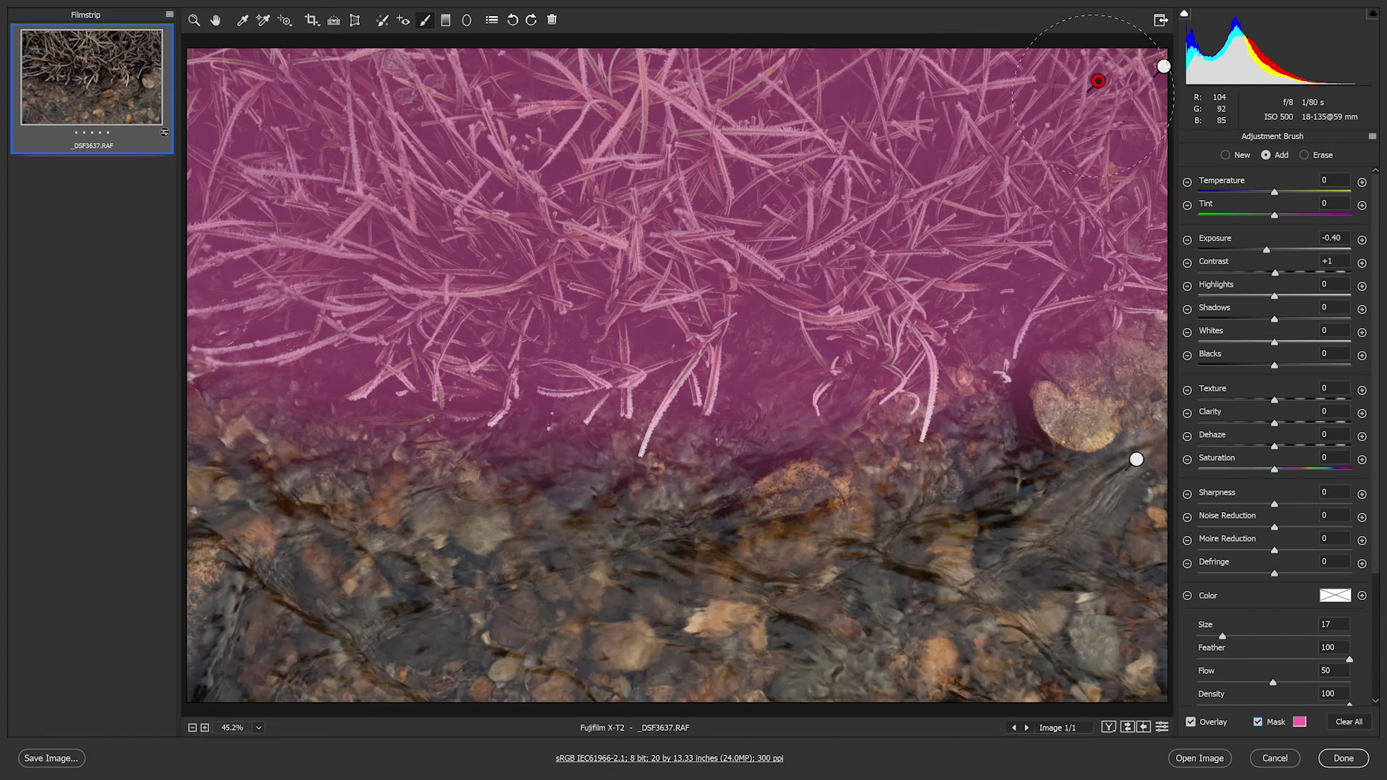
key("alt")
mouse_move(1128, 359)
left_mouse_down()
mouse_move(1092, 315)
mouse_move(928, 370)
left_mouse_up()
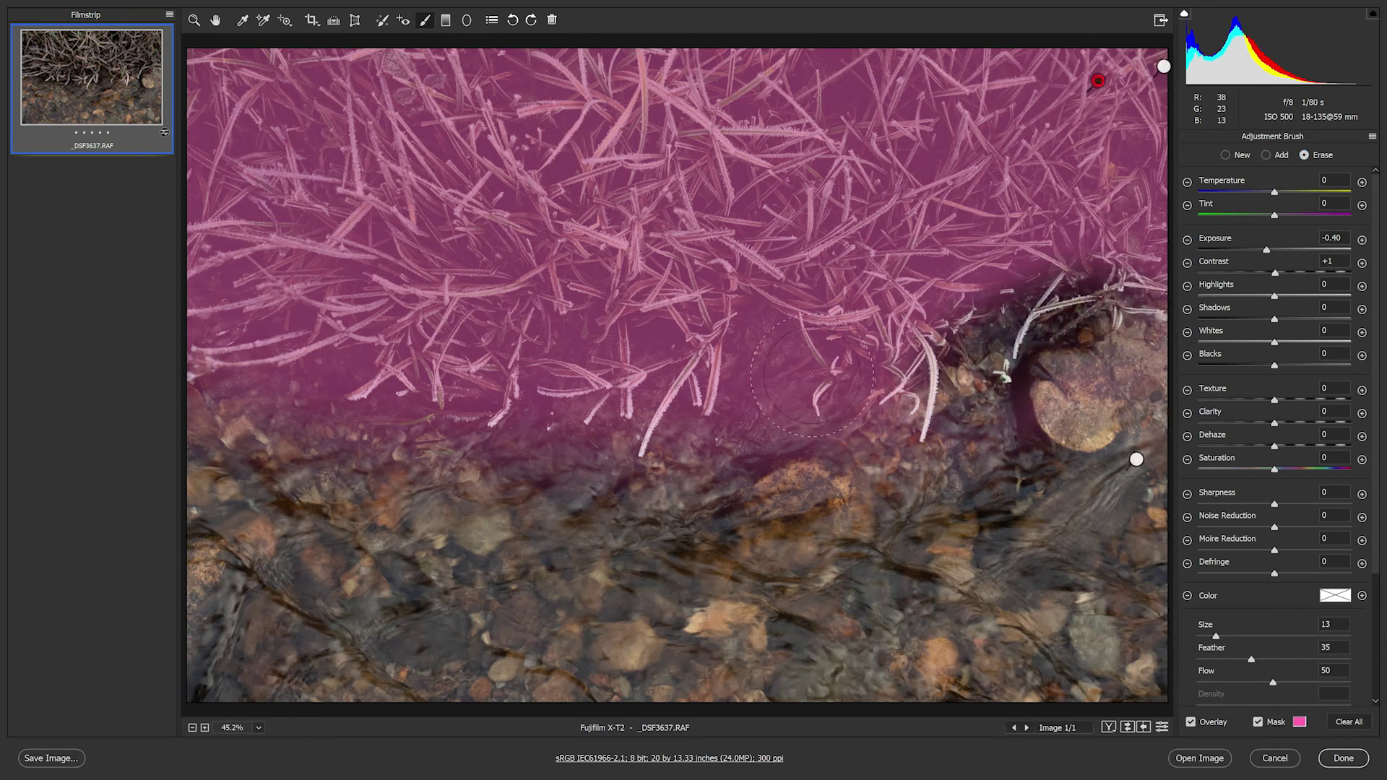
mouse_move(761, 366)
left_mouse_down()
mouse_move(771, 412)
mouse_move(804, 416)
mouse_move(828, 456)
mouse_move(879, 423)
mouse_move(869, 440)
mouse_move(728, 445)
mouse_move(644, 441)
mouse_move(621, 419)
mouse_move(517, 412)
left_mouse_up()
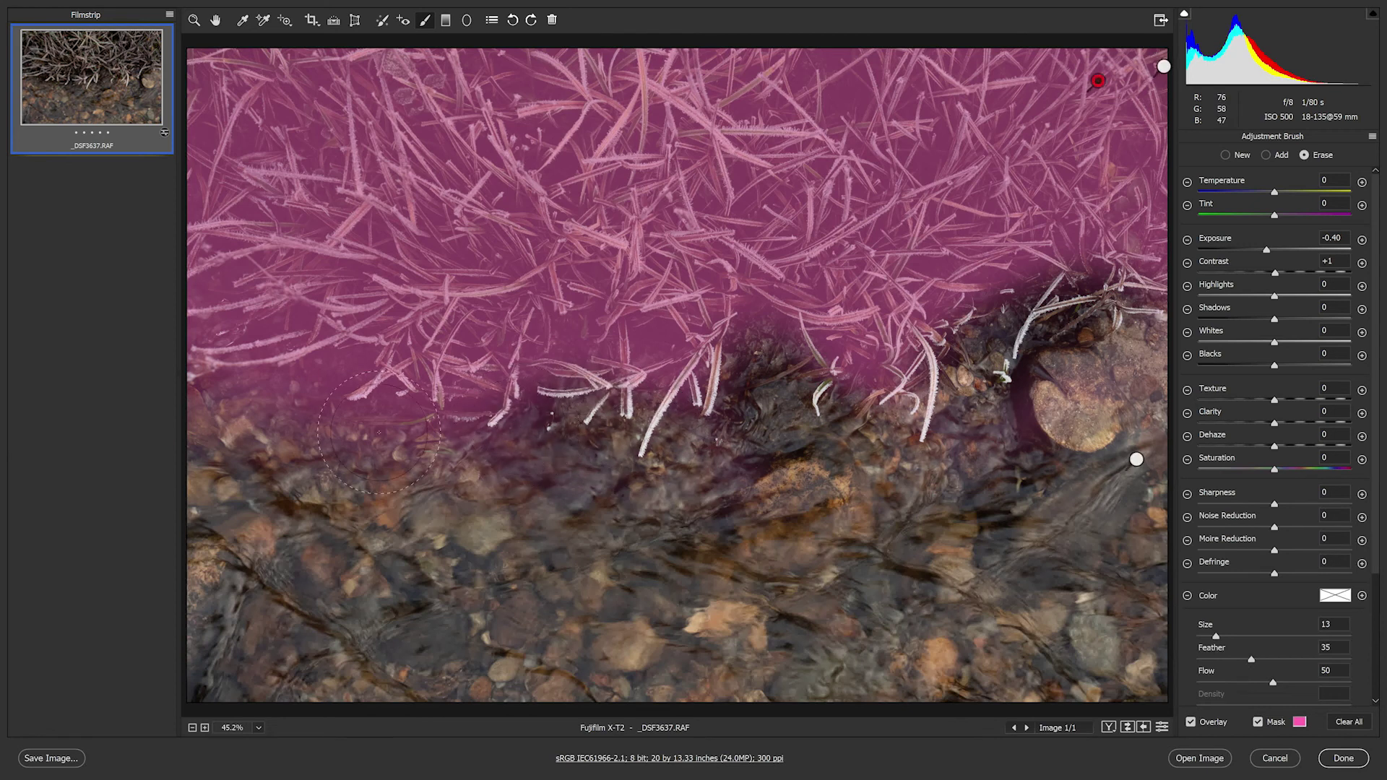
mouse_move(304, 405)
left_mouse_down()
mouse_move(340, 394)
mouse_move(462, 415)
left_mouse_up()
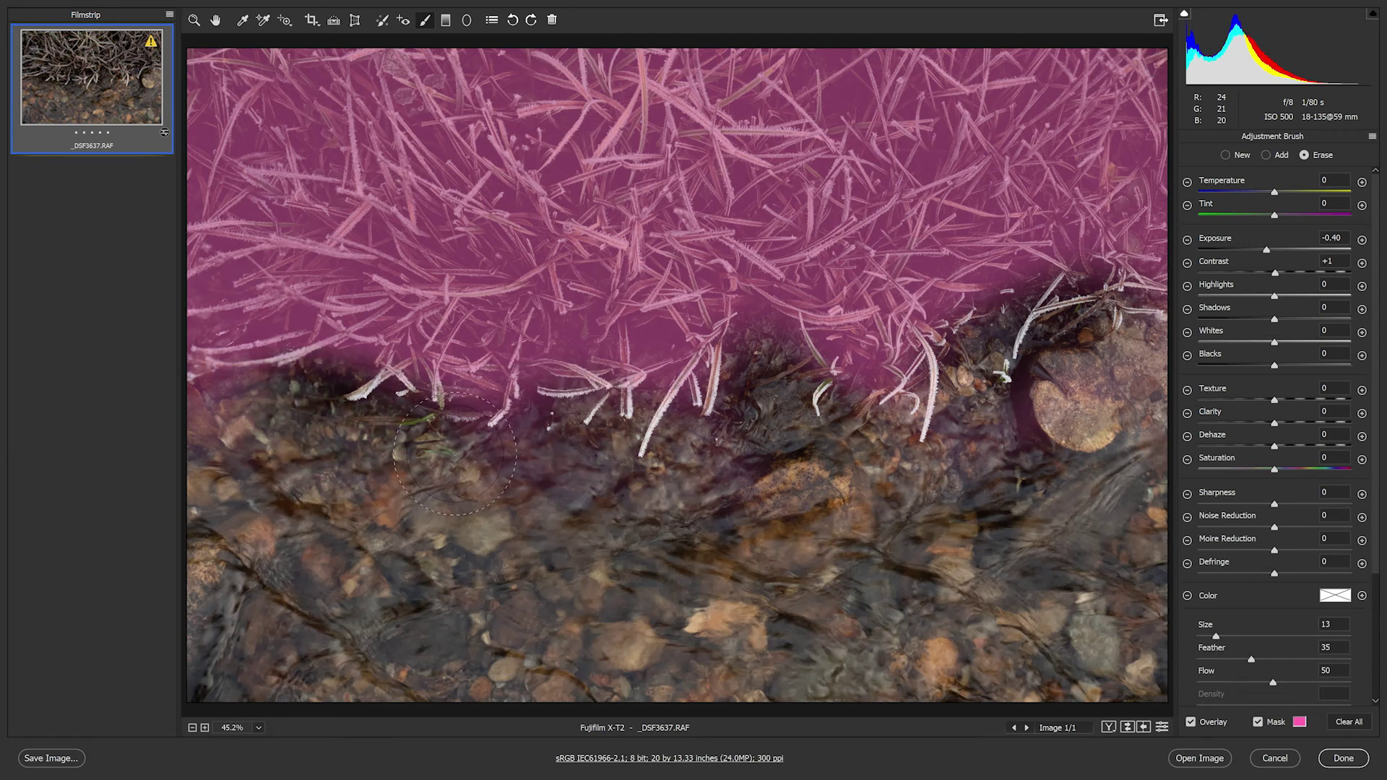
left_click(214, 379)
left_click(225, 317)
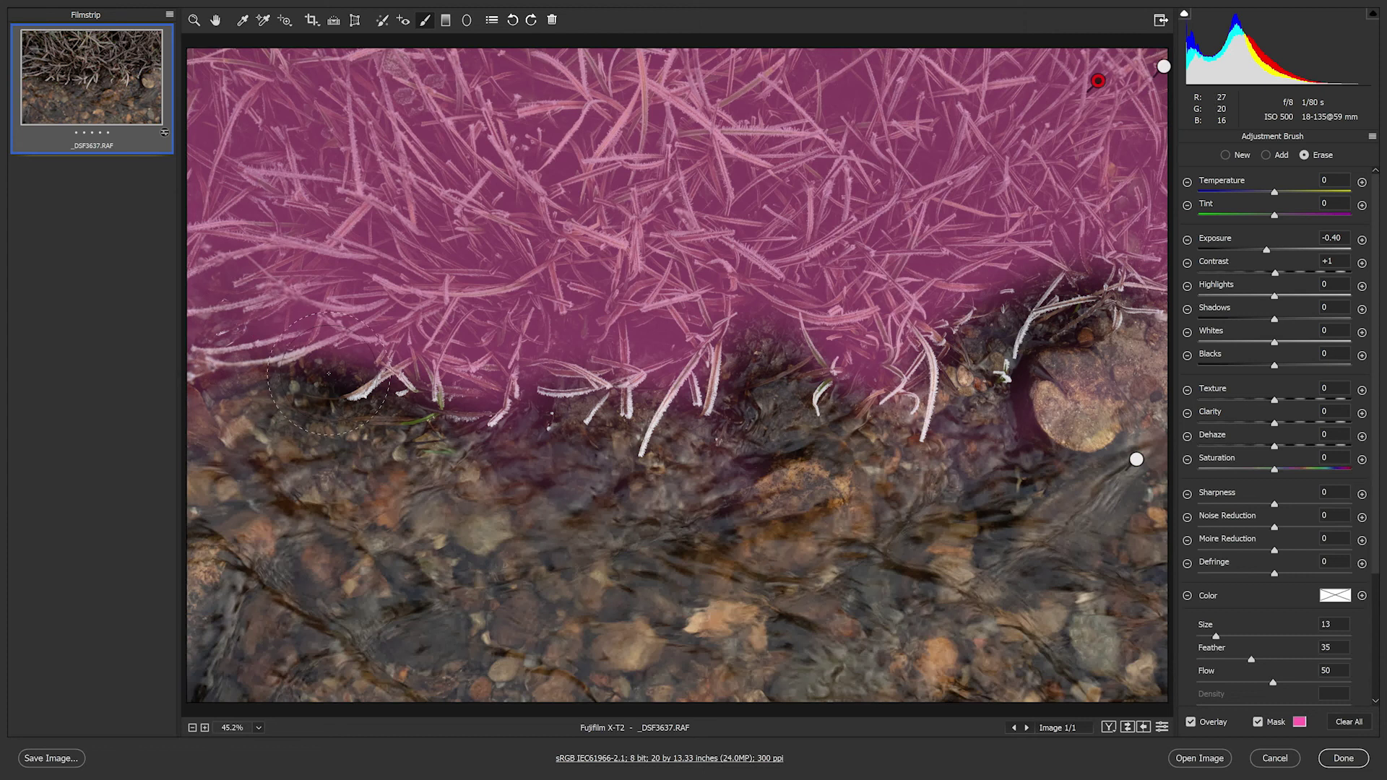
left_click(548, 336)
left_click(840, 191)
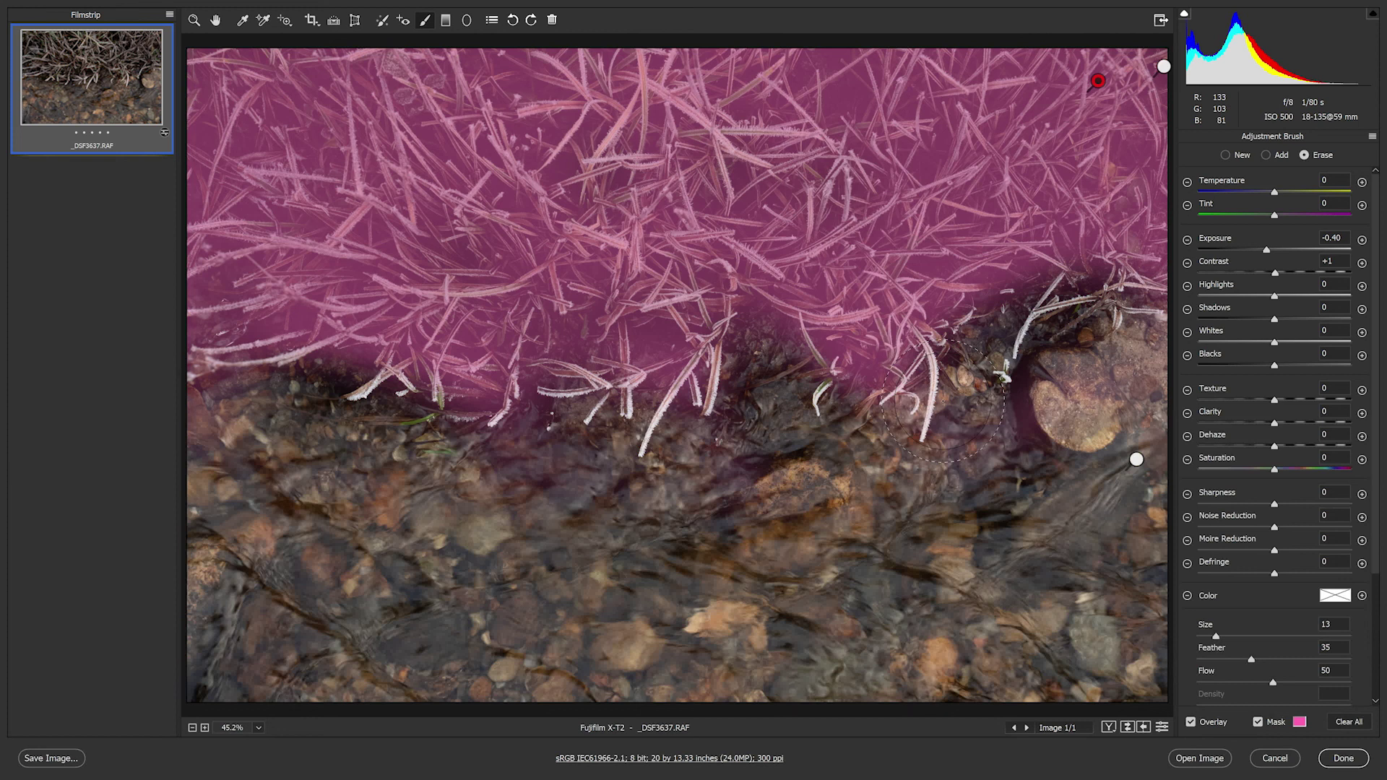
Step: Switch the brush back to adding and repaint the grass mask over the erased spots and the grass edge
left_click(1276, 160)
mouse_move(765, 350)
left_mouse_down()
mouse_move(936, 265)
mouse_move(1141, 213)
left_mouse_up()
mouse_move(642, 245)
left_mouse_down()
mouse_move(200, 353)
mouse_move(286, 264)
left_mouse_up()
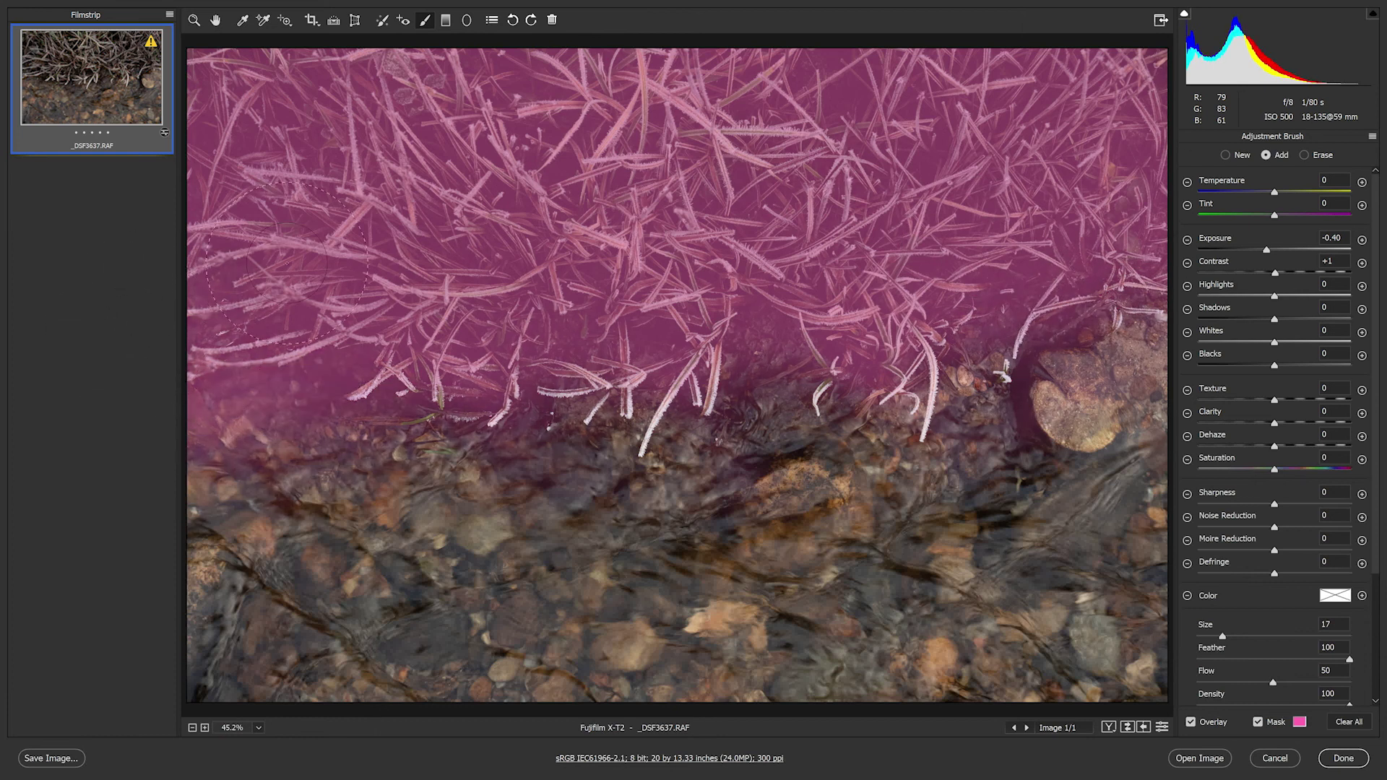
left_click_drag(747, 278, 762, 321)
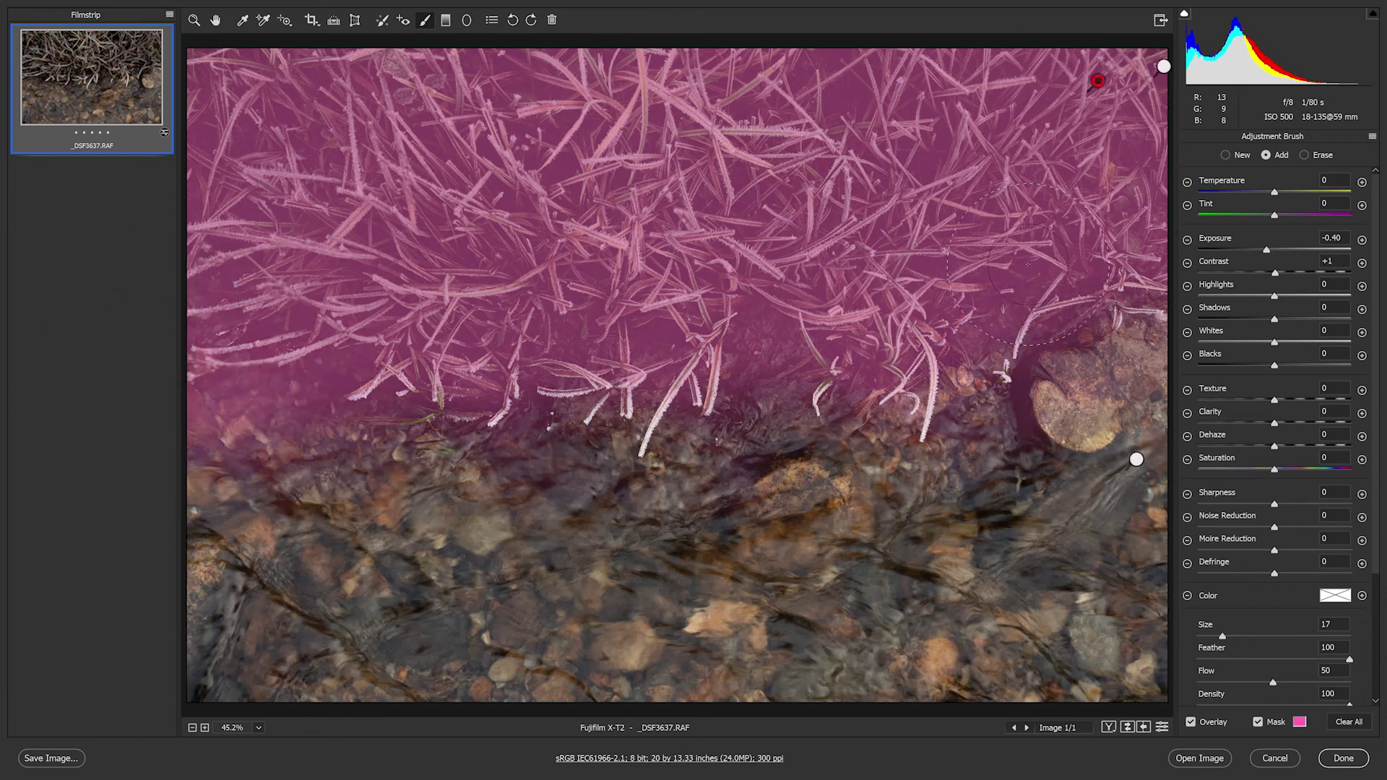